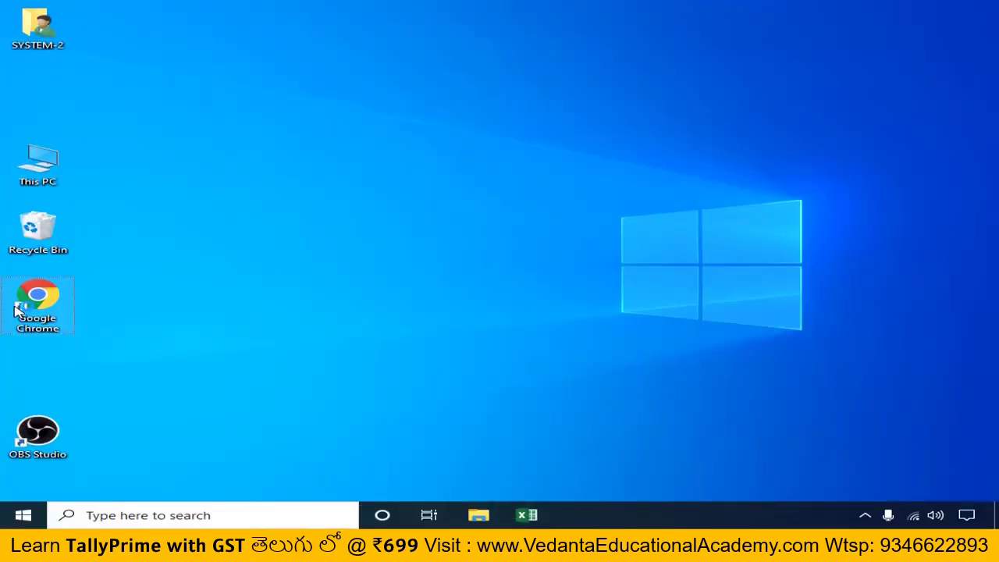
# - Launch Chrome and go to tallysolutions.com
pyautogui.doubleClick(19, 309)
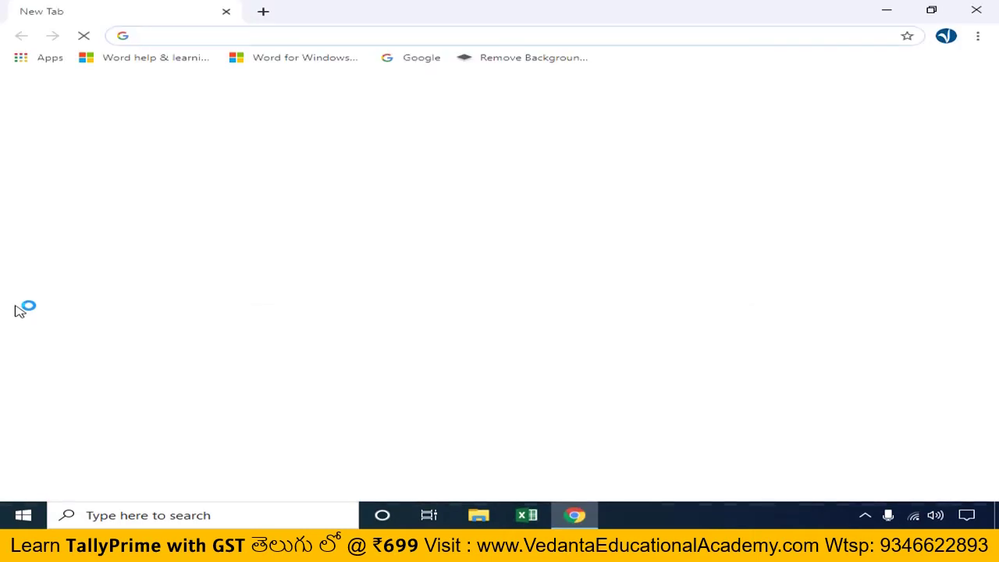
pyautogui.write('tall')
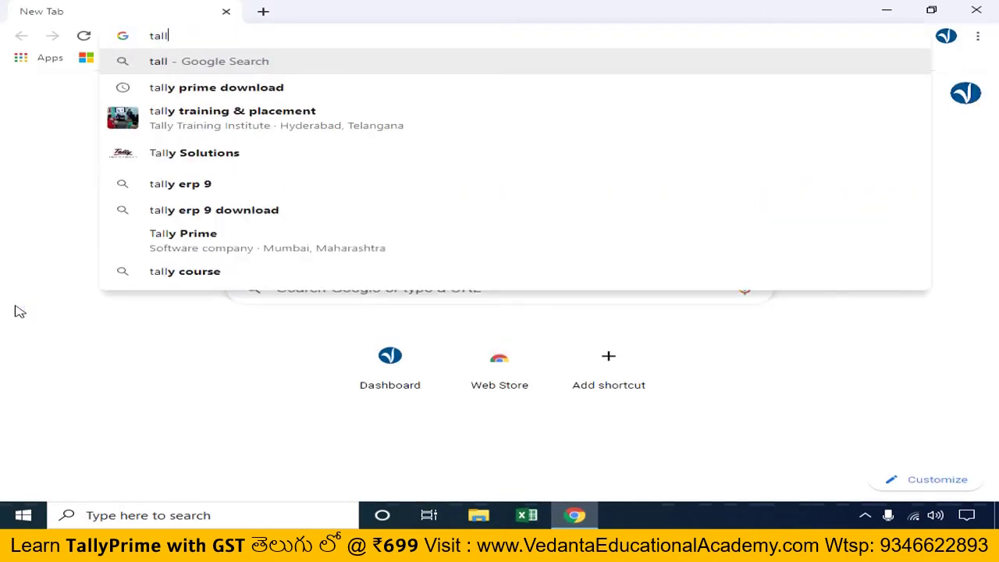
pyautogui.write('ysolutions.com')
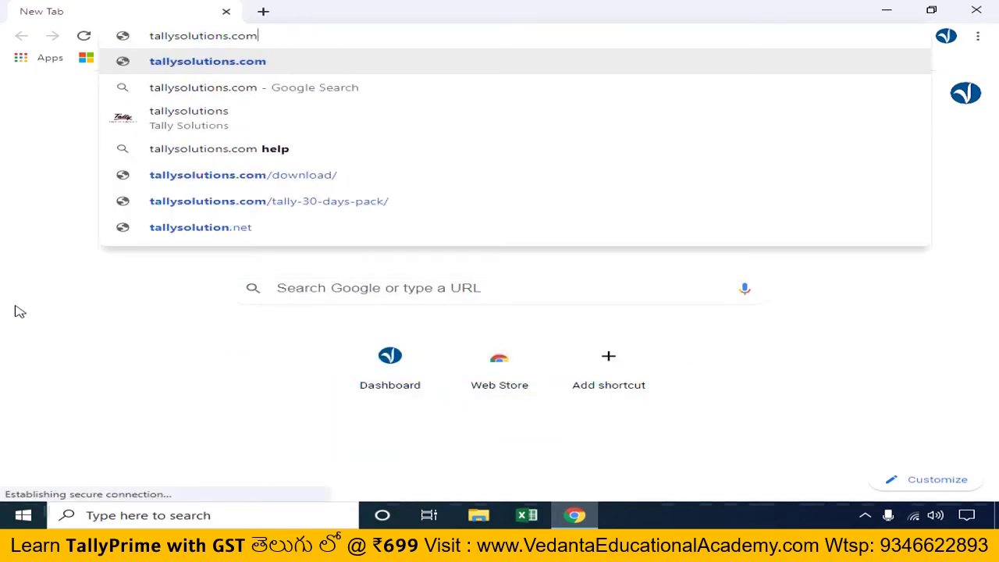
pyautogui.press('Return')
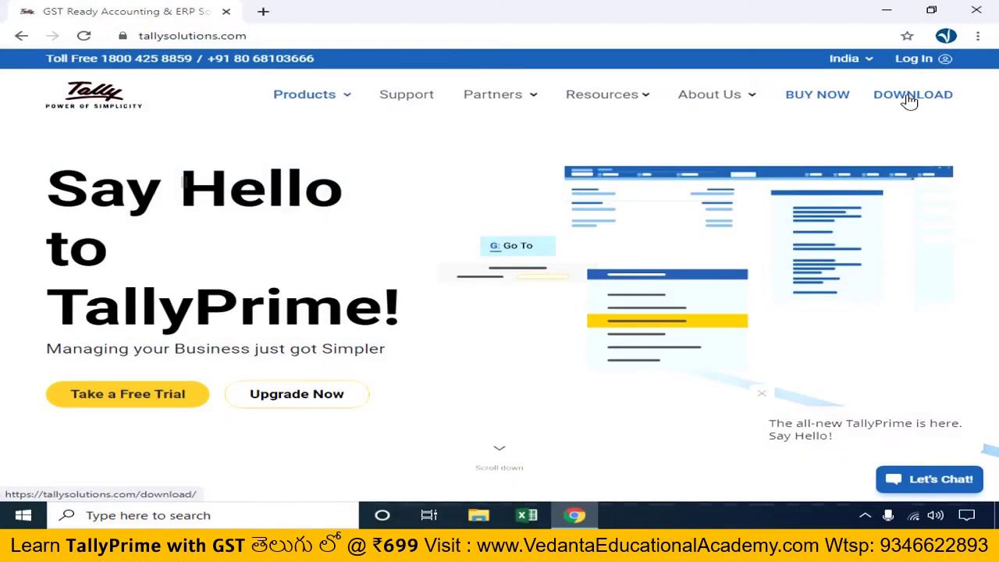
# - Download the TallyPrime installer setup (1).exe (38.6 MB) from the DOWNLOAD page, then close Chrome
pyautogui.click(909, 95)
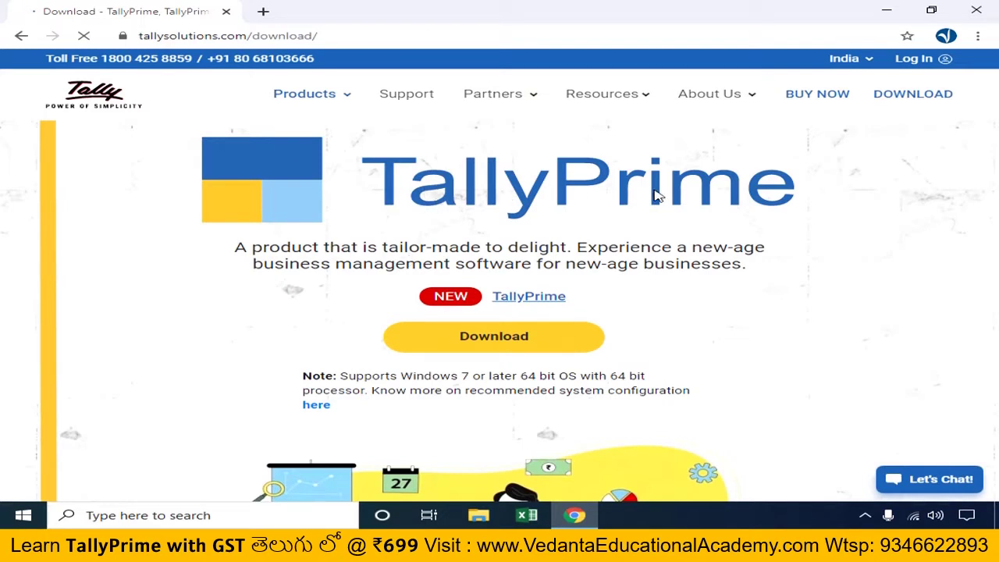
pyautogui.click(482, 346)
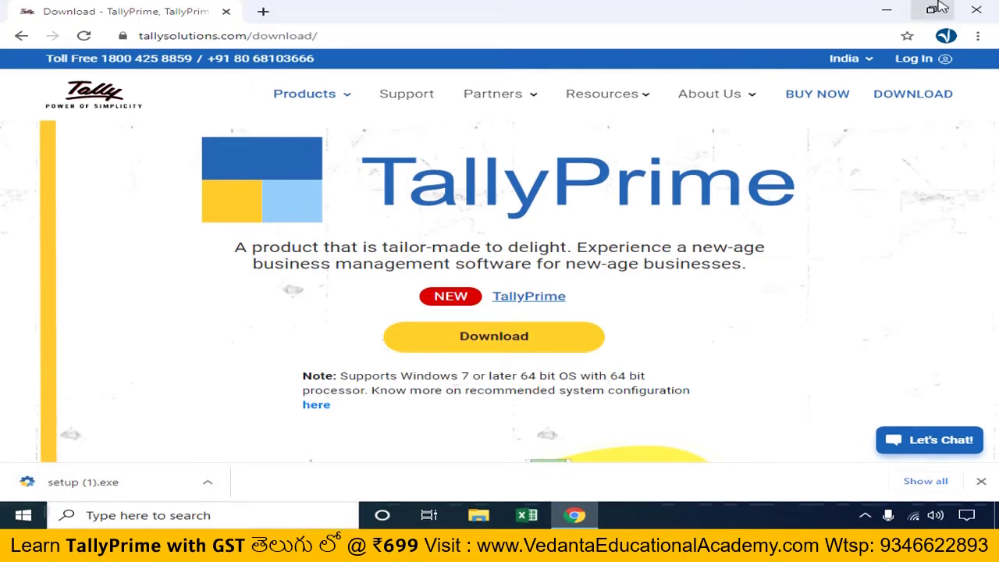
pyautogui.click(976, 10)
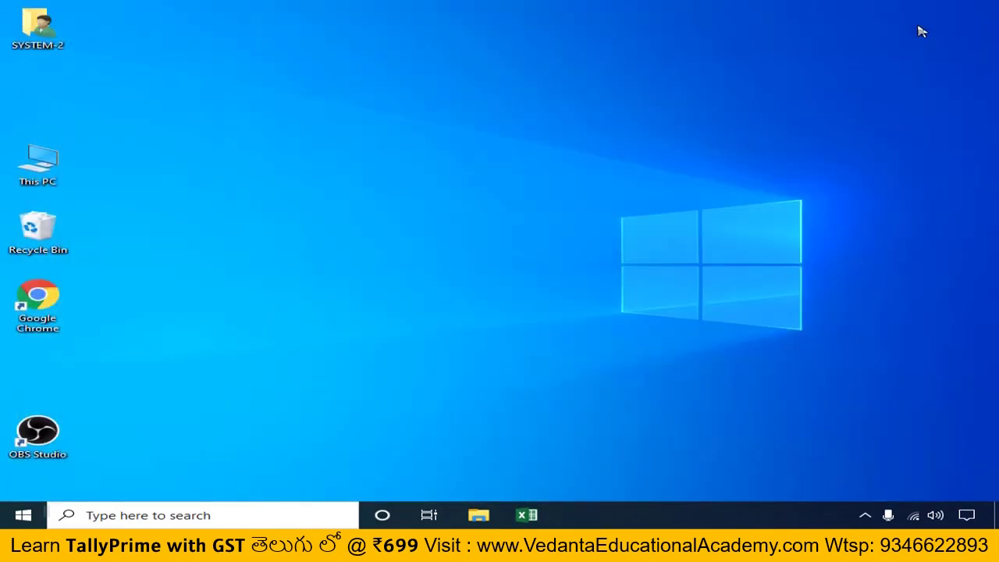
# - Find setup (1) in the Downloads folder, confirming Tally Setup version 1.1.1.0 at 38.5 MB
pyautogui.doubleClick(72, 164)
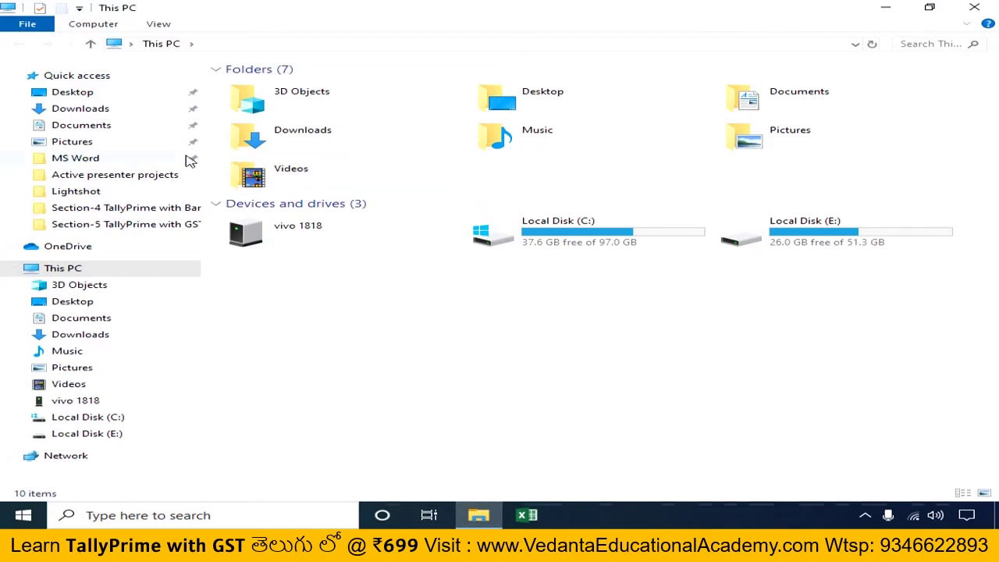
pyautogui.click(100, 113)
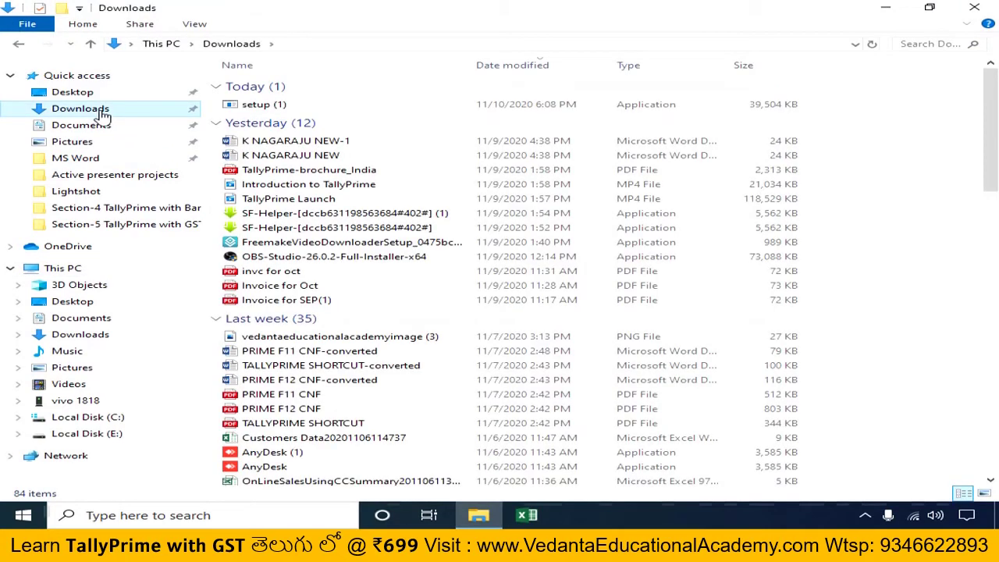
pyautogui.click(269, 107)
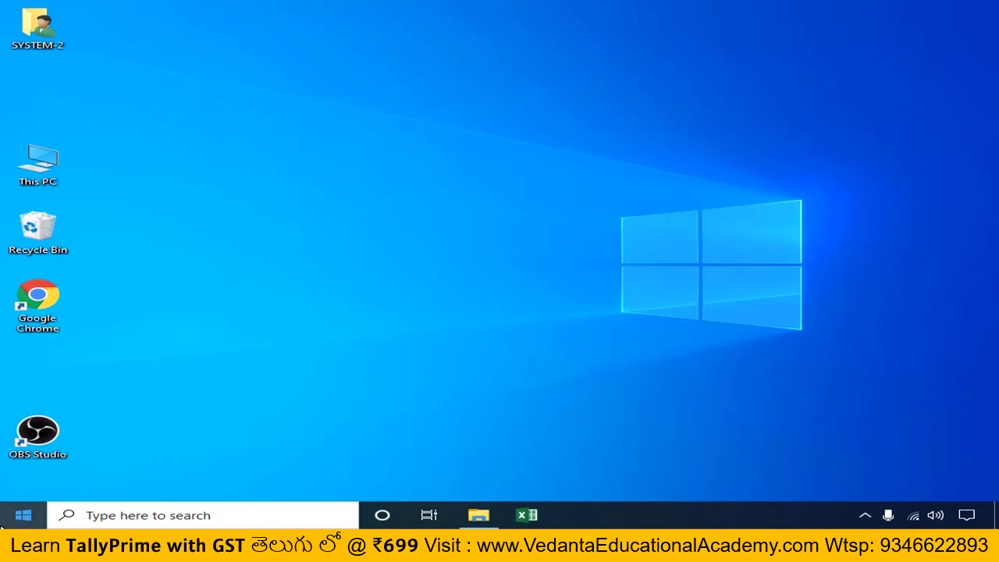
pyautogui.click(23, 515)
# - Scroll through the Start menu's installed apps, then reopen the Downloads folder showing setup (1)
pyautogui.scroll(-15, 187, 270)
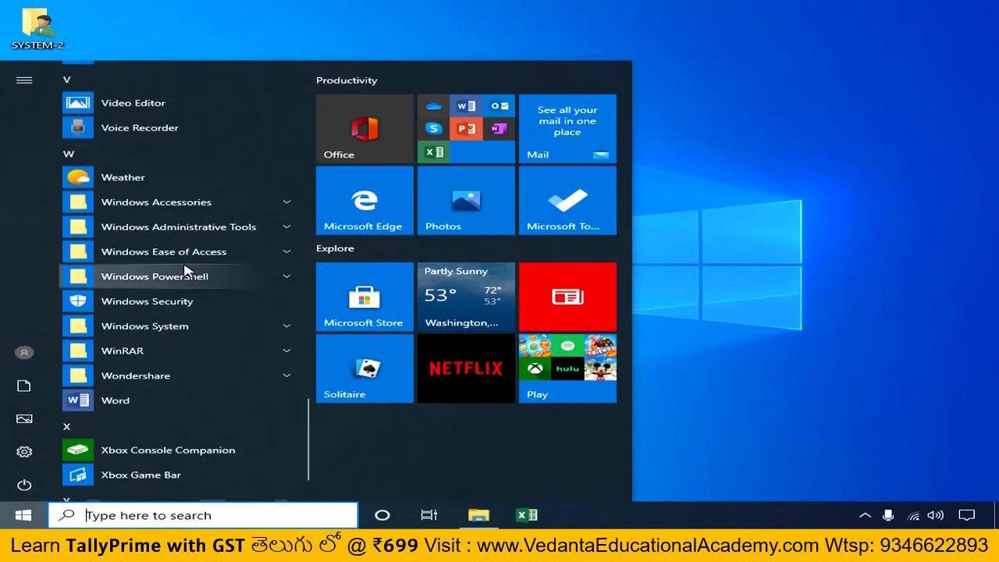
pyautogui.scroll(5, 188, 266)
pyautogui.click(811, 118)
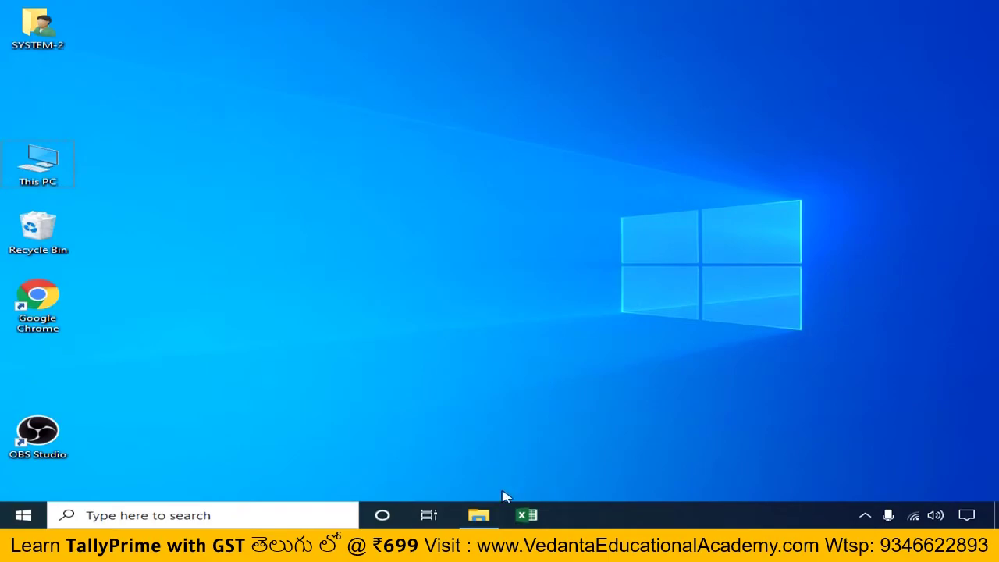
pyautogui.click(477, 516)
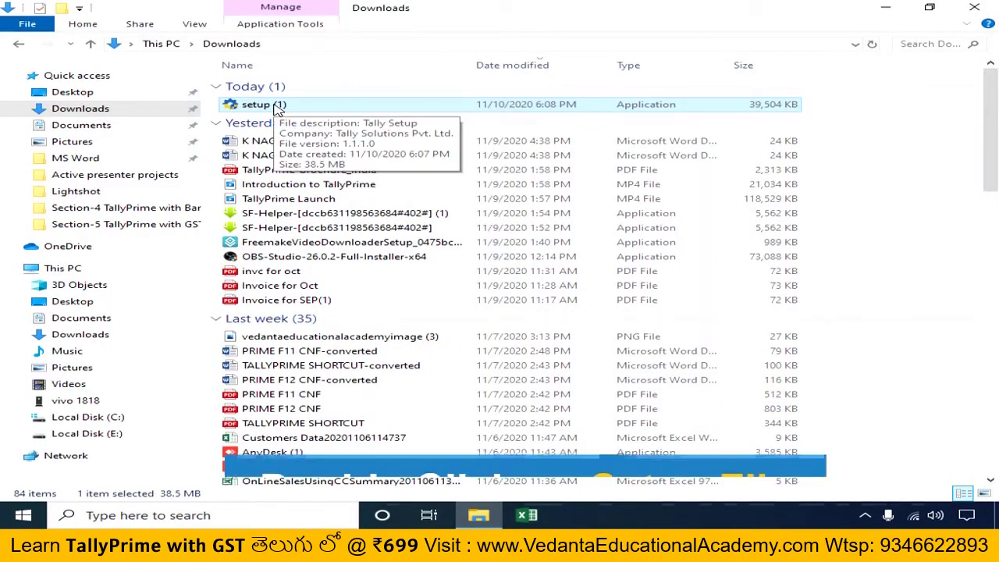
# - Run setup (1) to bring up the TallyPrime Setup Manager offering the TallyPrime 1.0 update
pyautogui.doubleClick(277, 106)
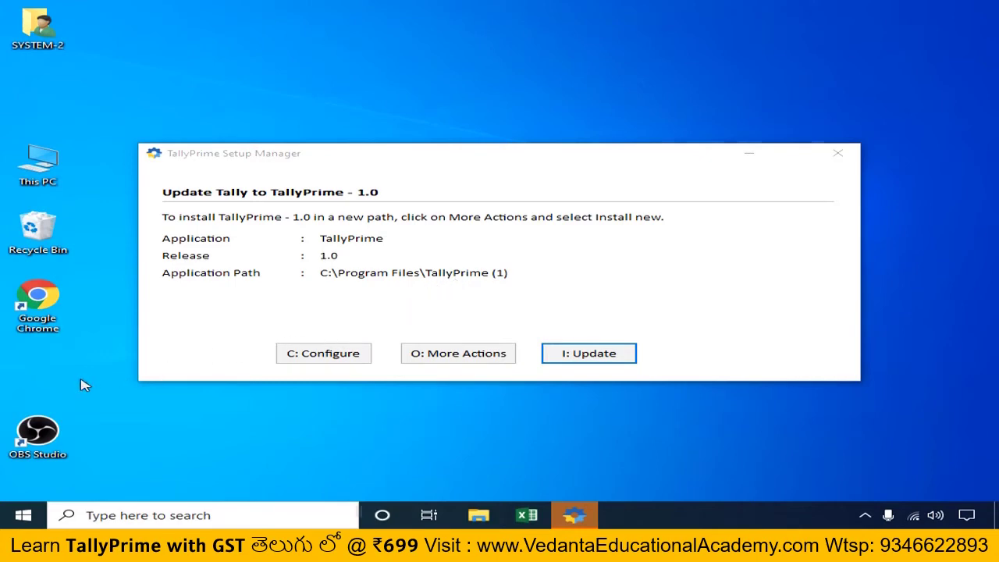
# - Open the Setup Manager's List of Configurations with C: Configure
pyautogui.click(22, 515)
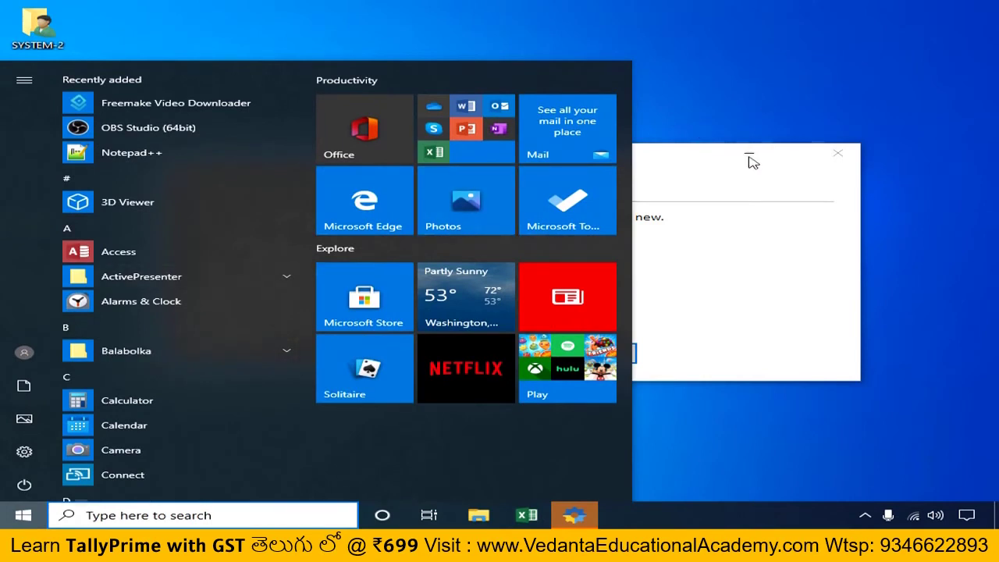
pyautogui.click(701, 167)
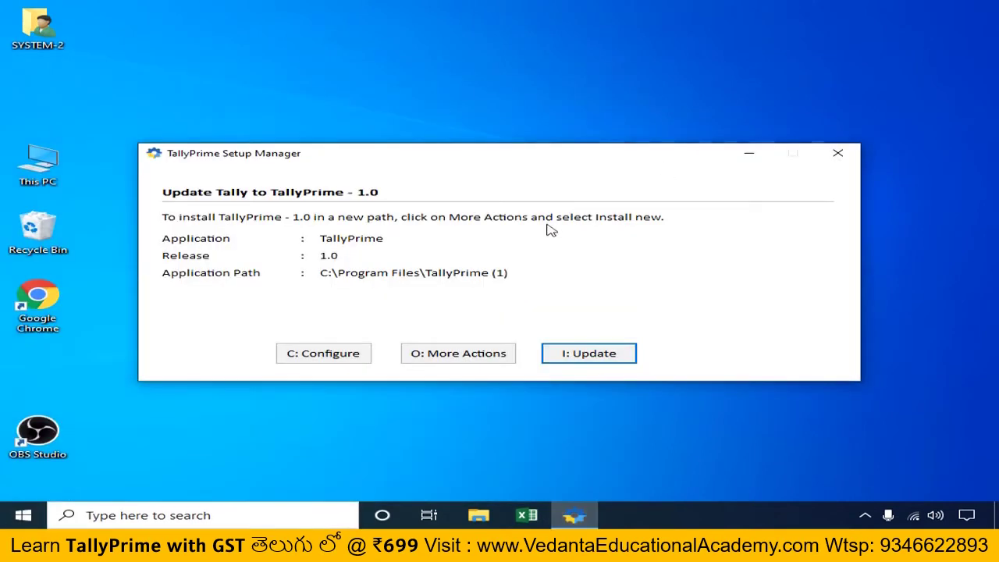
pyautogui.click(323, 358)
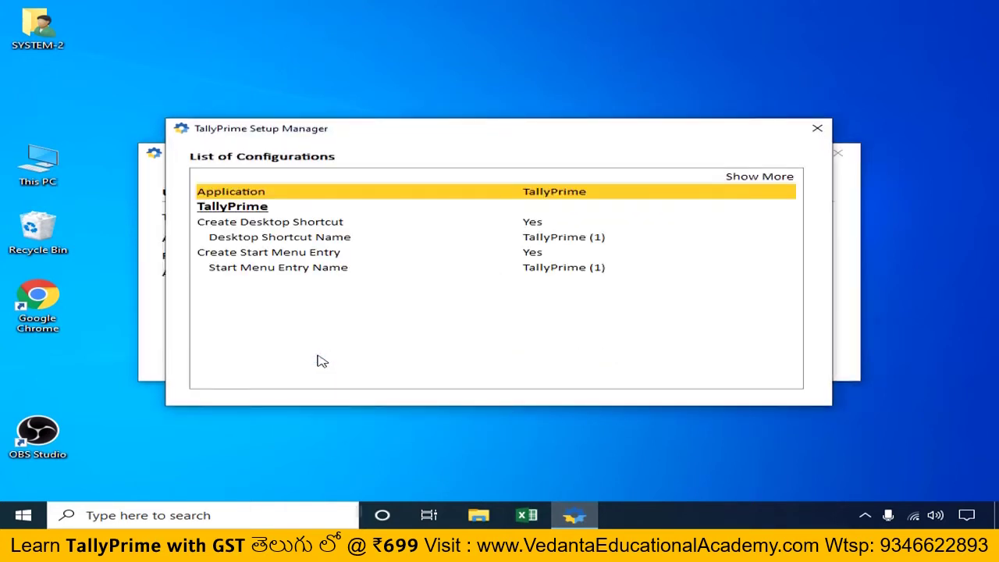
# - Show all configuration options, moving through Application, Create Desktop Shortcut and Desktop Shortcut Name
pyautogui.click(757, 178)
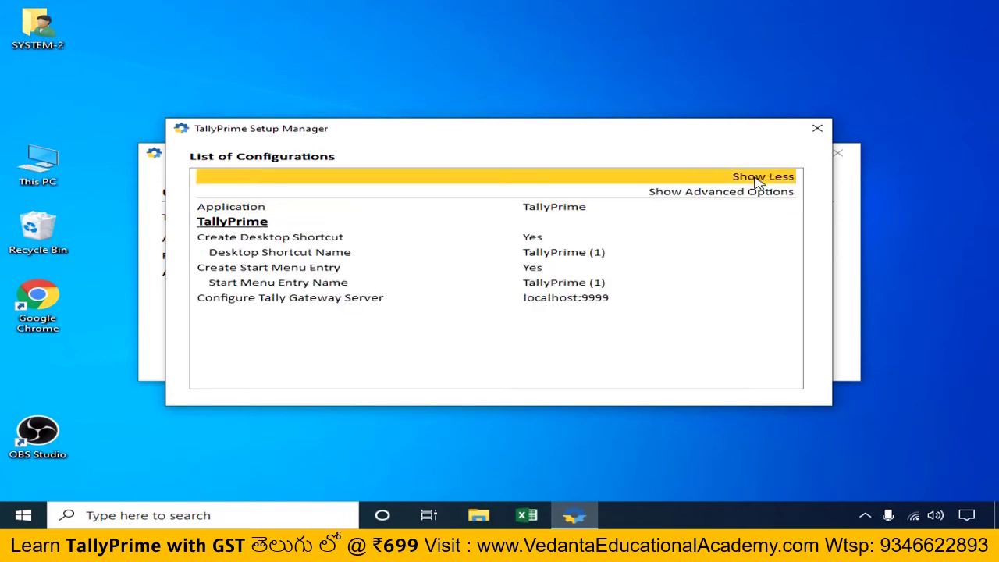
pyautogui.click(551, 212)
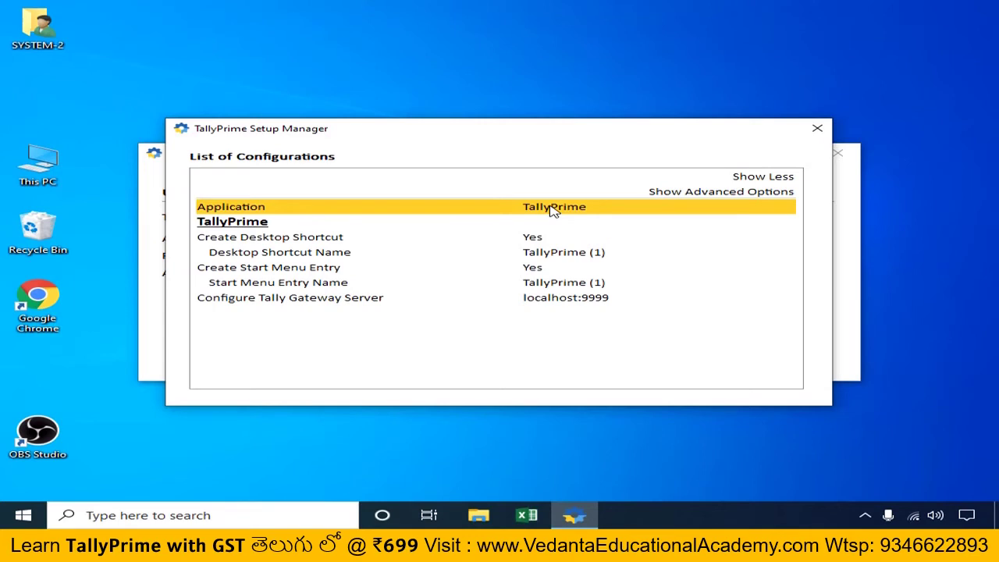
pyautogui.click(348, 242)
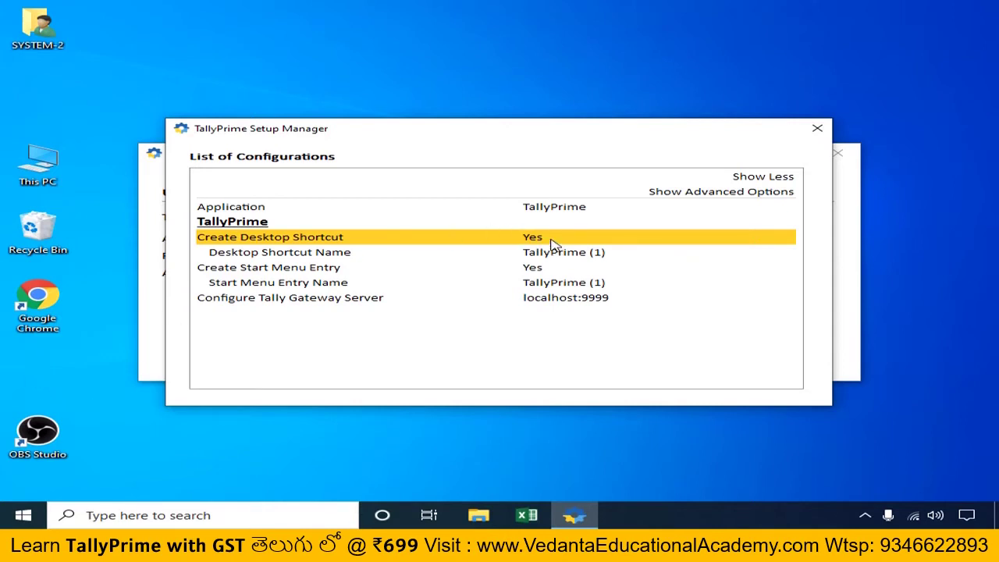
pyautogui.click(523, 253)
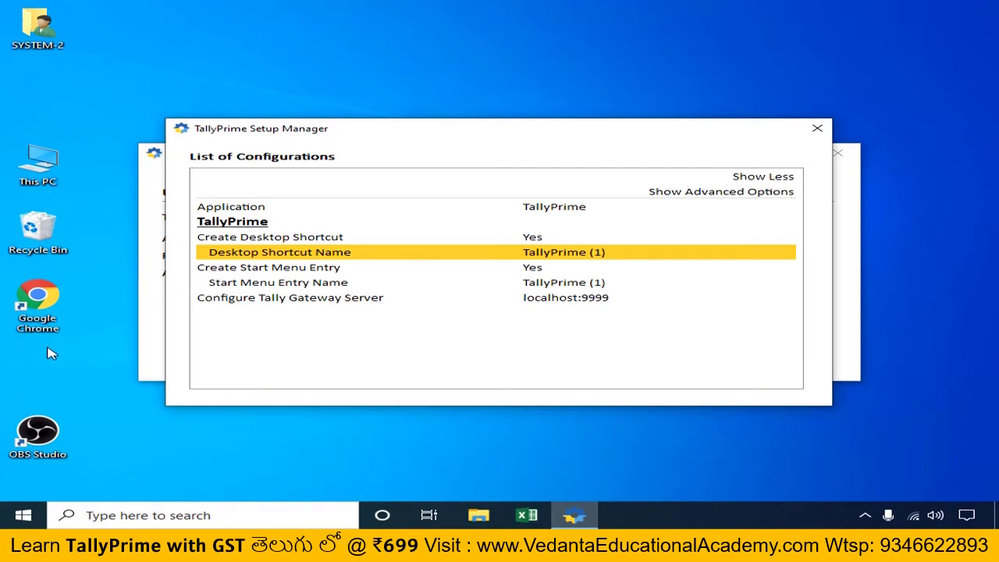
# - Rename the desktop shortcut to TallyPrime and apply the same name to the Start Menu Entry
pyautogui.click(582, 260)
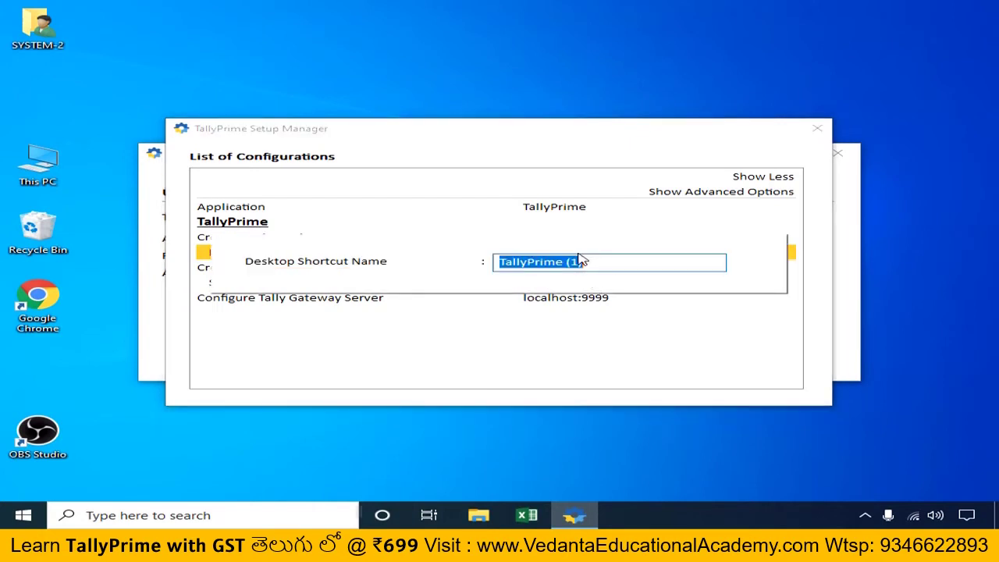
pyautogui.write('Prime')
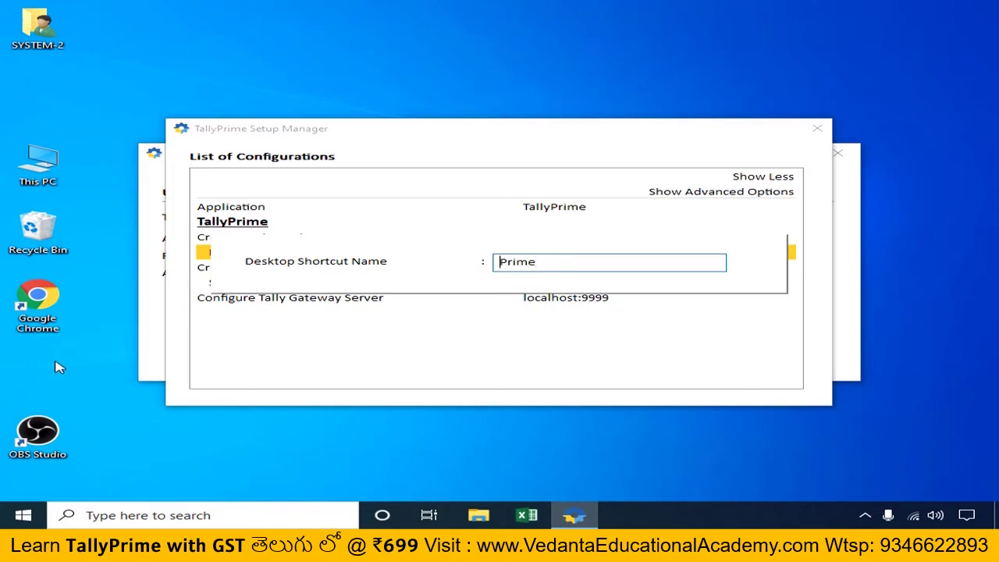
pyautogui.write('Tally')
pyautogui.press('Return')
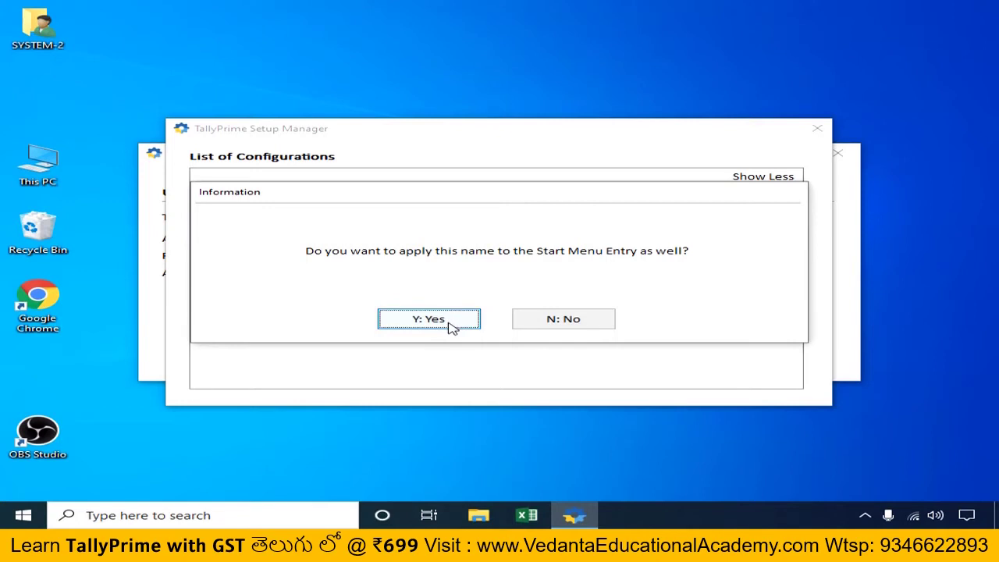
pyautogui.click(450, 327)
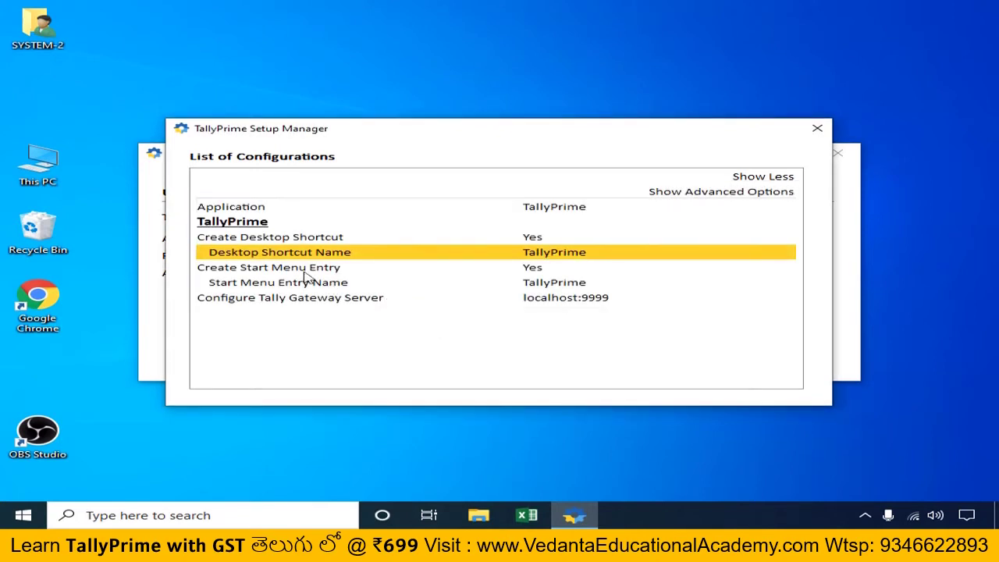
pyautogui.click(262, 271)
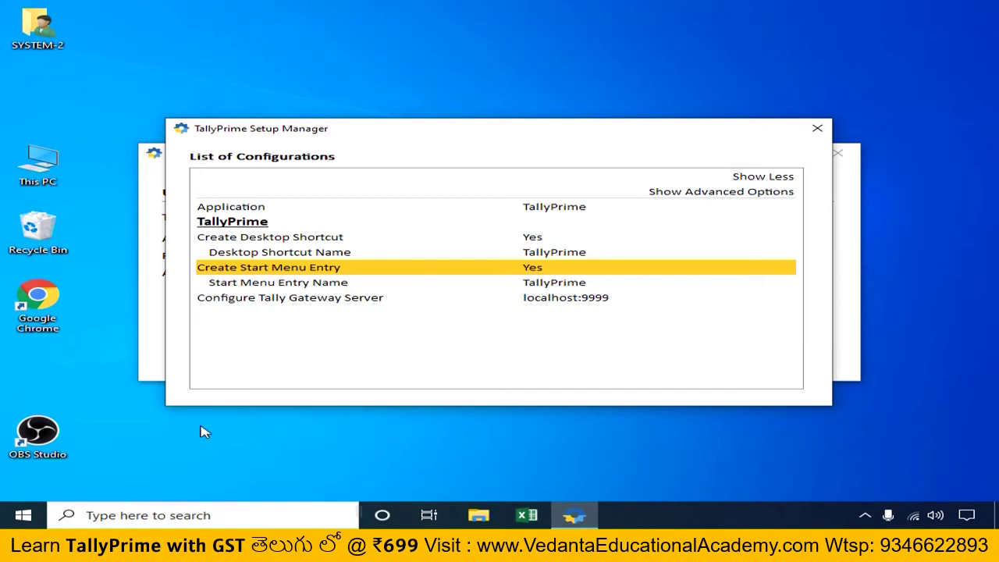
# - Set Create Start Menu Entry to Yes in the configuration list
pyautogui.click(39, 516)
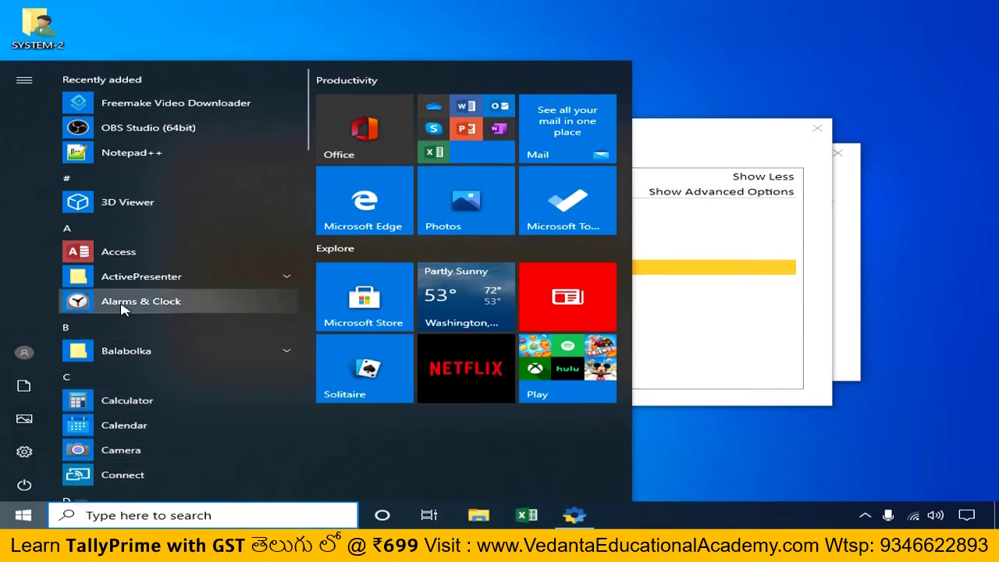
pyautogui.scroll(-15, 101, 207)
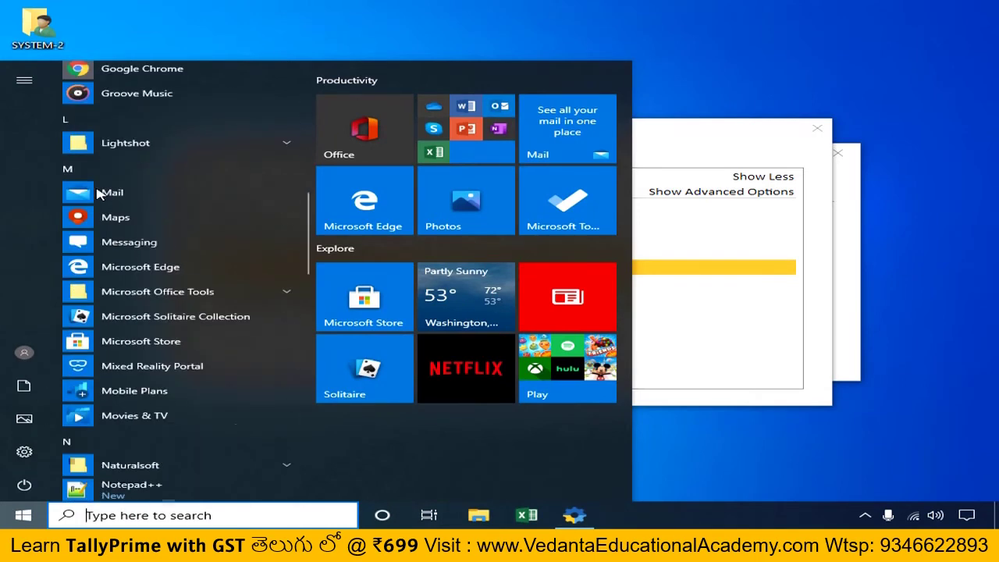
pyautogui.scroll(-4, 76, 226)
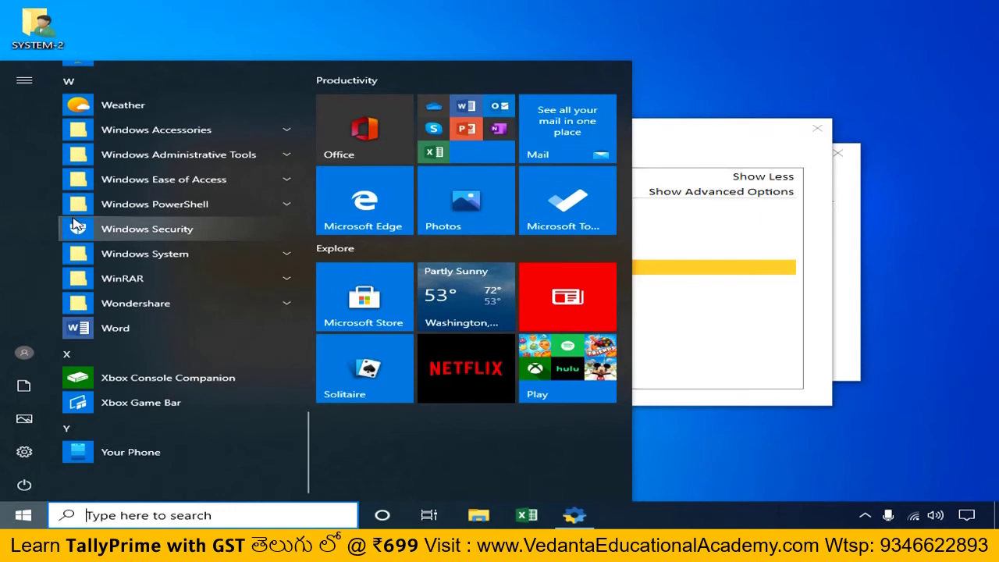
pyautogui.click(701, 331)
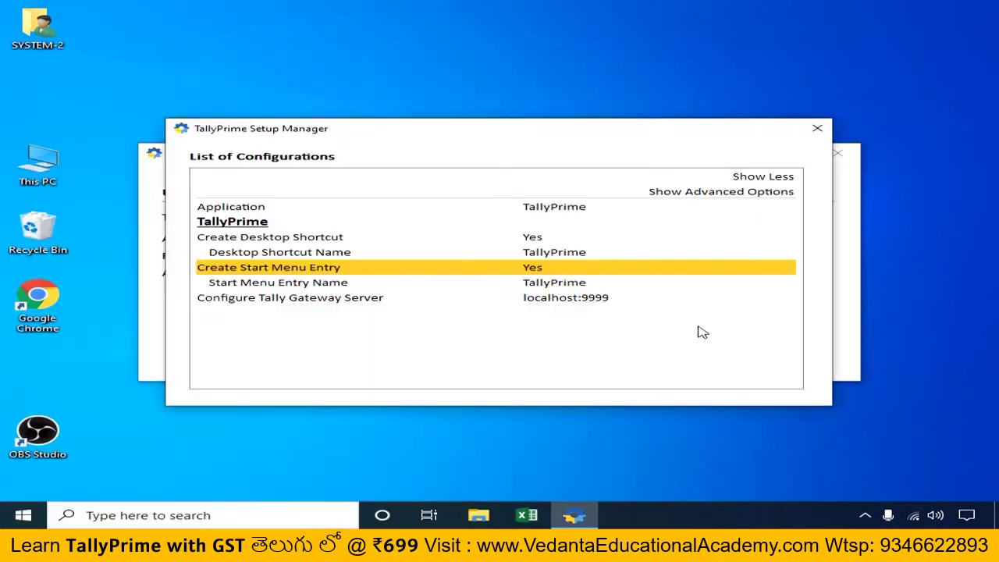
pyautogui.click(552, 272)
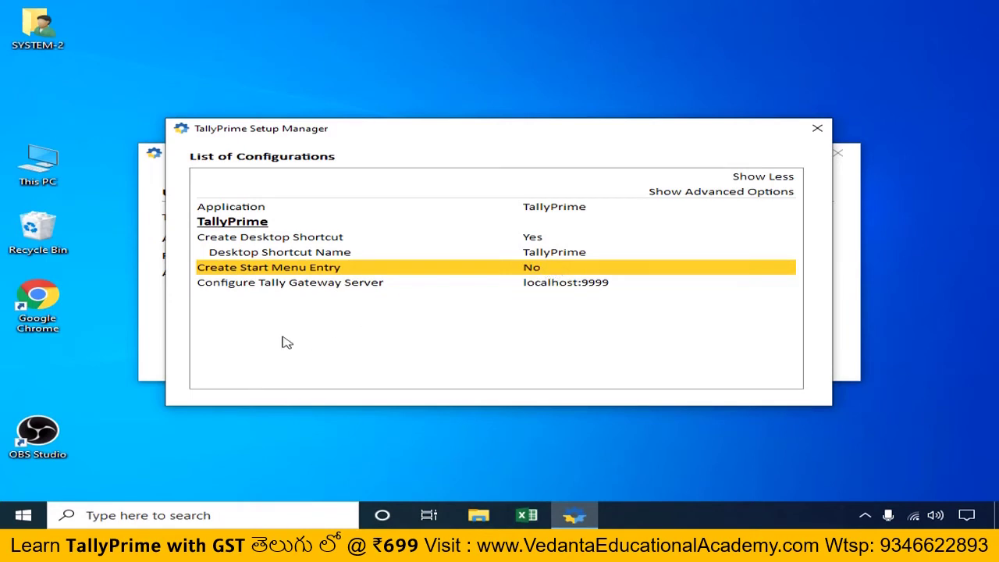
pyautogui.press('Up')
pyautogui.press('Up')
pyautogui.press('Up')
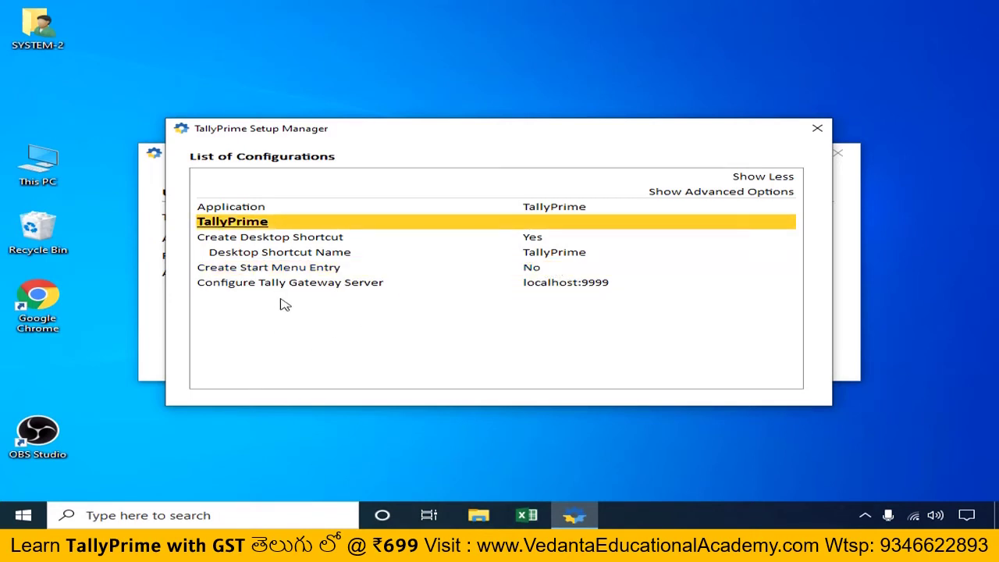
pyautogui.press('Down')
pyautogui.press('Down')
pyautogui.press('Down')
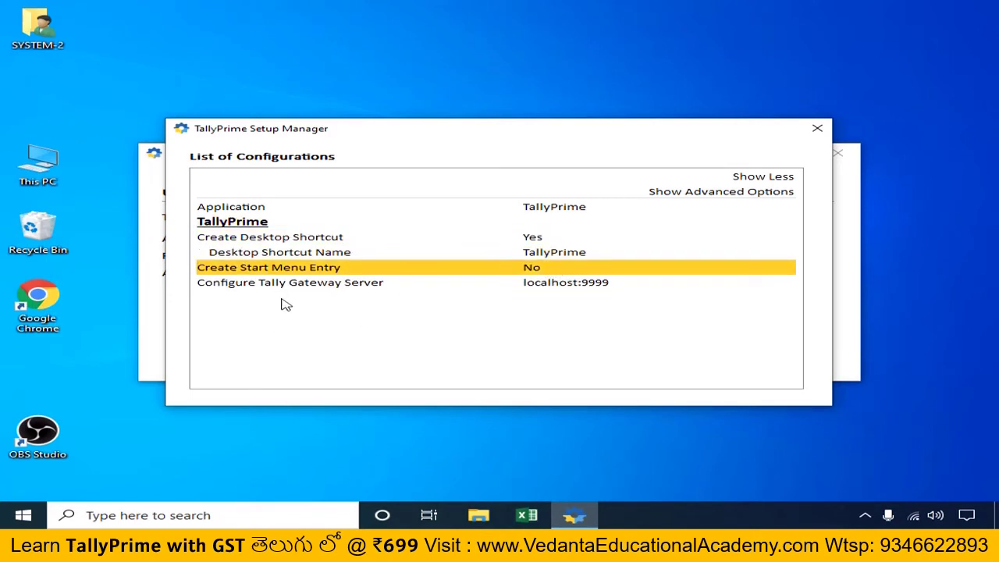
pyautogui.press('Return')
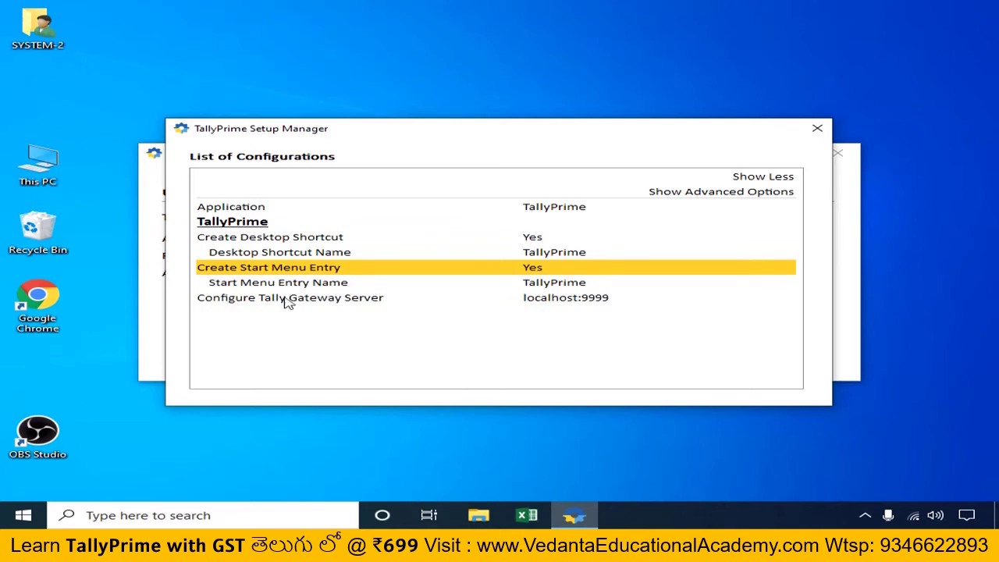
pyautogui.press('Down')
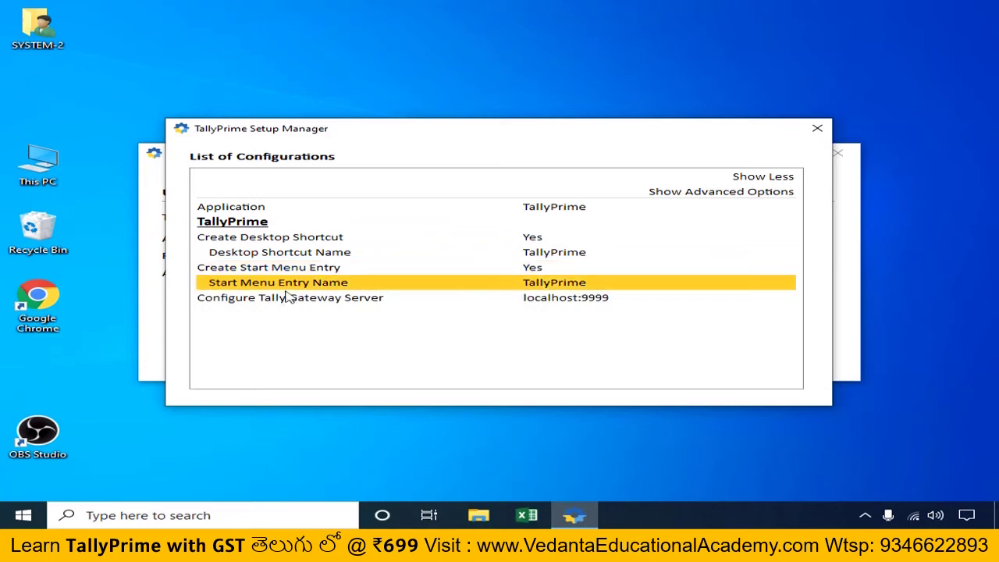
# - Keep TallyPrime as the Start Menu Entry Name and save the configuration with Ctrl+A
pyautogui.click(24, 515)
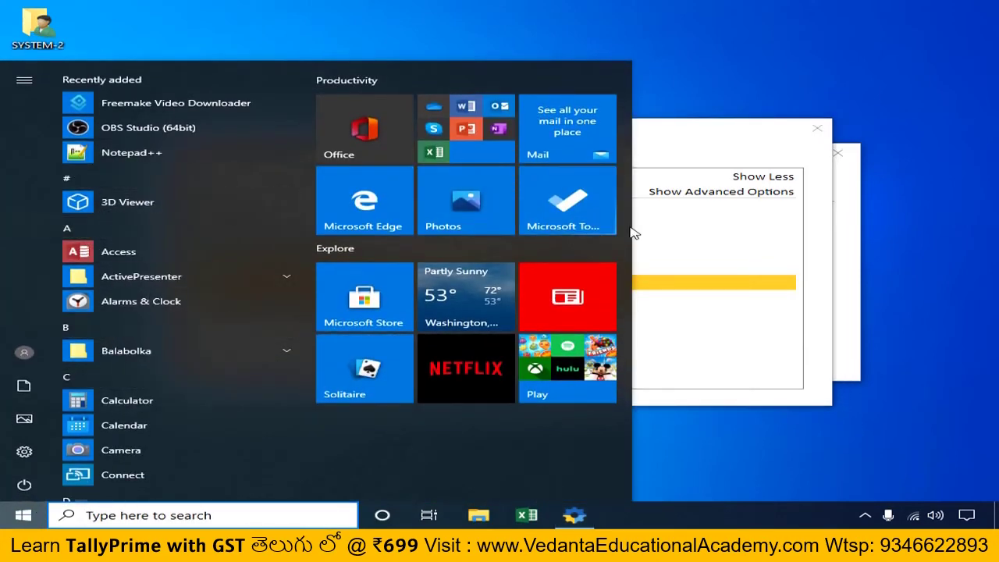
pyautogui.click(681, 283)
pyautogui.click(681, 283)
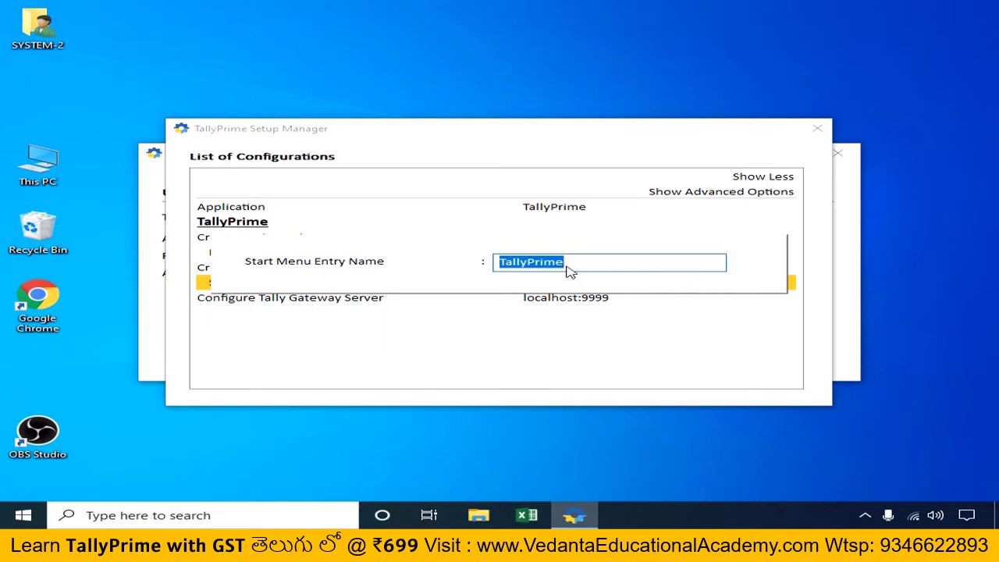
pyautogui.press('Return')
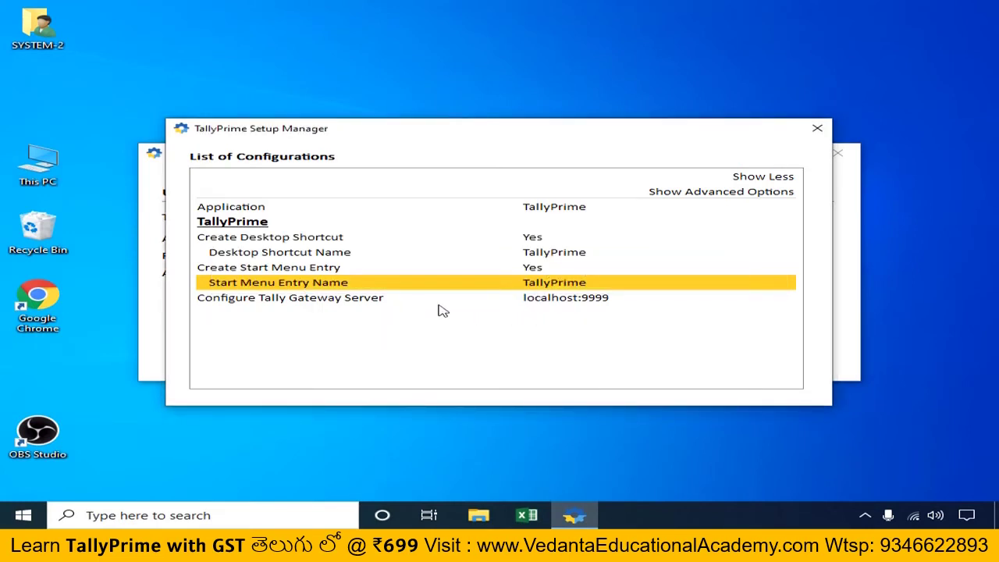
pyautogui.click(571, 305)
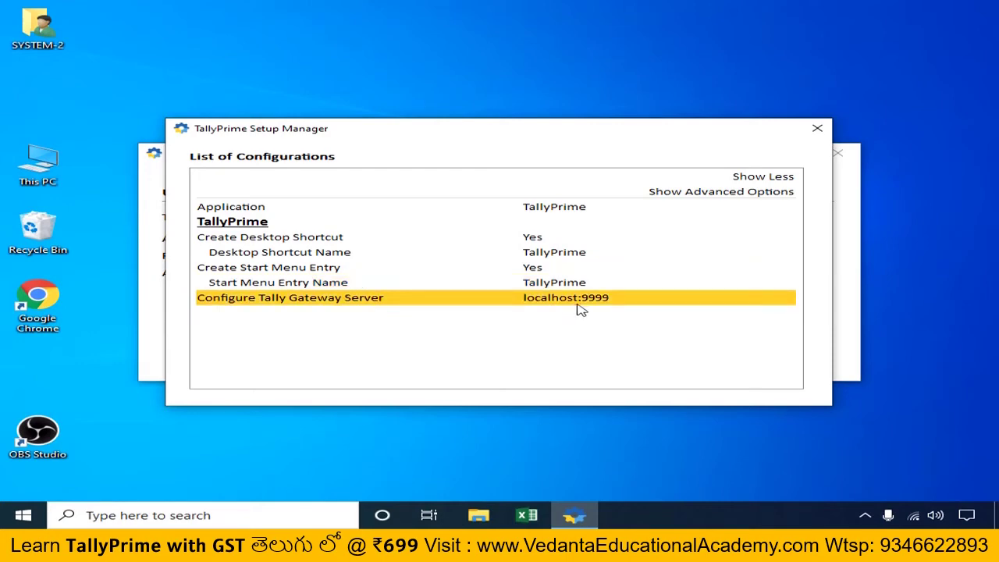
pyautogui.hotkey('ctrl', 'a')
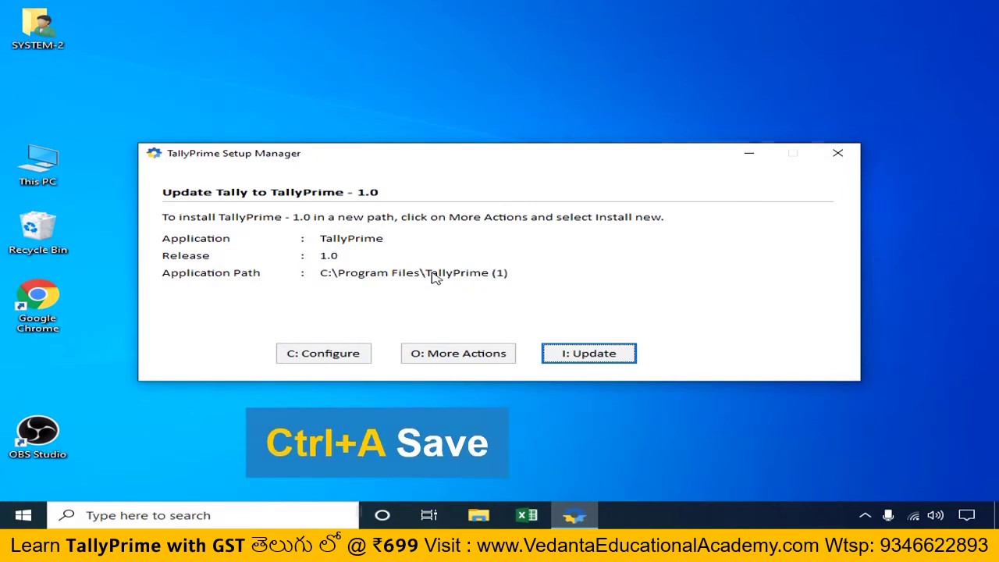
# - Choose Install New from More Actions to install TallyPrime 1.0 fresh at C:\Program Files\TallyPrime
pyautogui.click(591, 345)
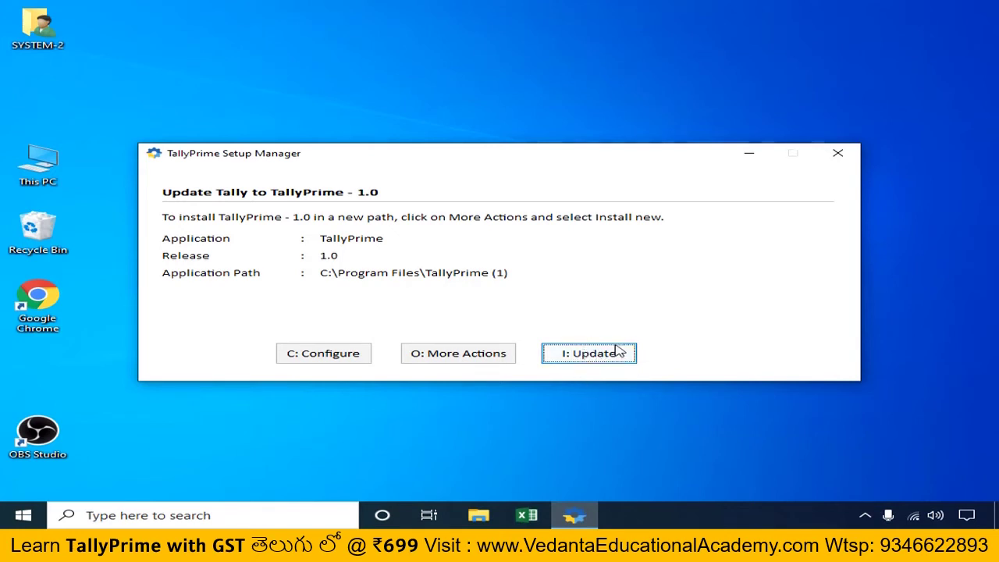
pyautogui.click(482, 359)
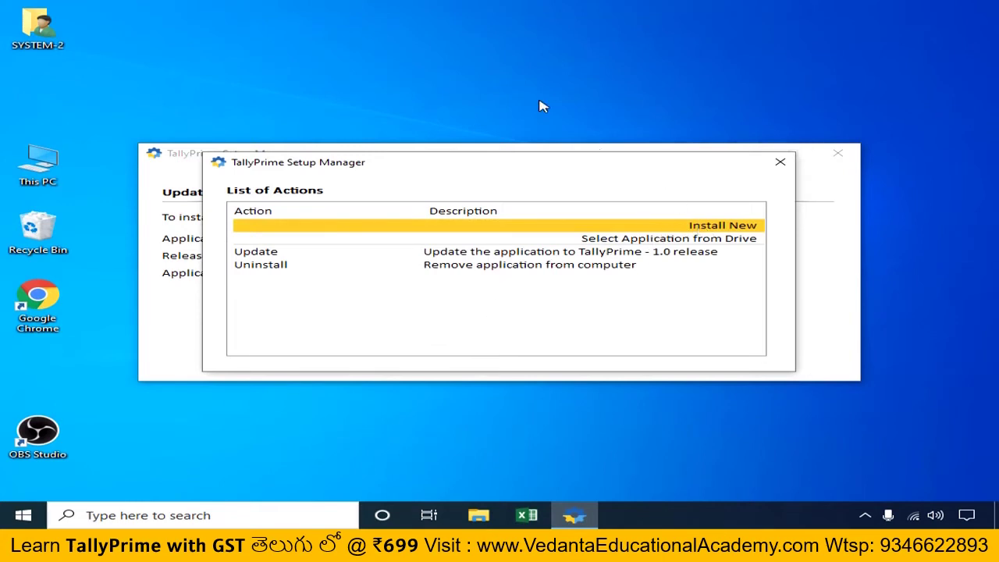
pyautogui.moveTo(586, 164); pyautogui.dragTo(479, 57)
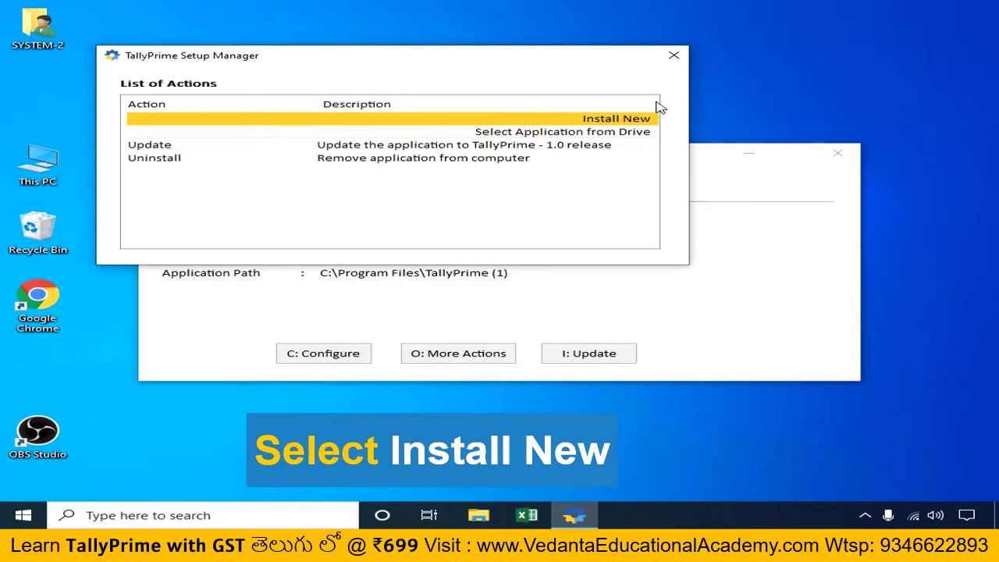
pyautogui.press('Down')
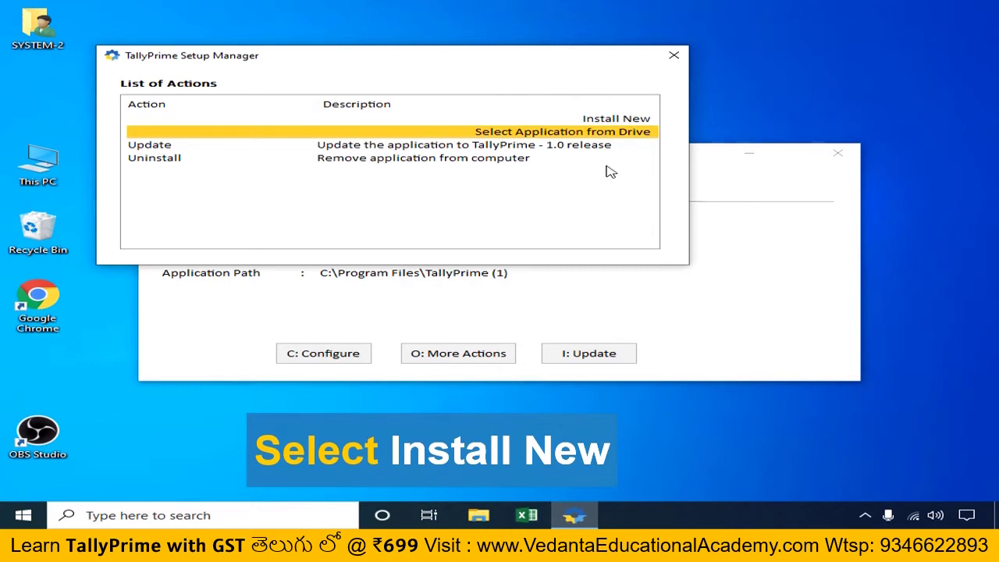
pyautogui.press('Up')
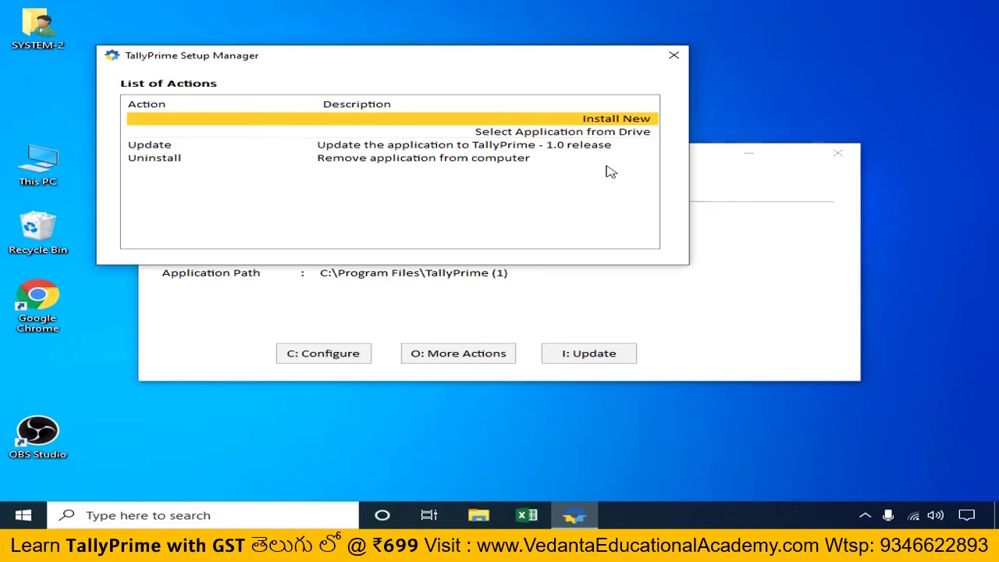
pyautogui.press('Return')
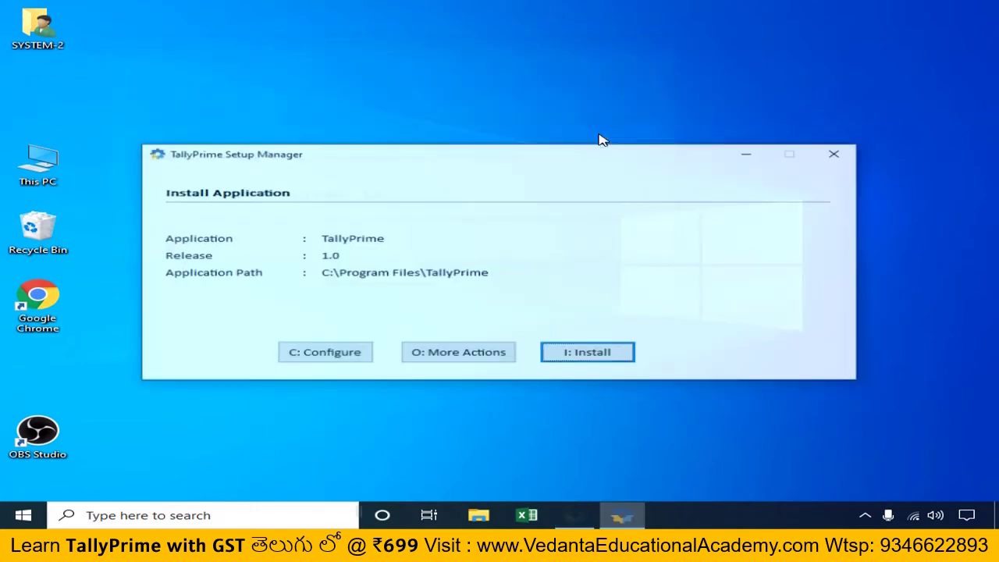
pyautogui.click(608, 363)
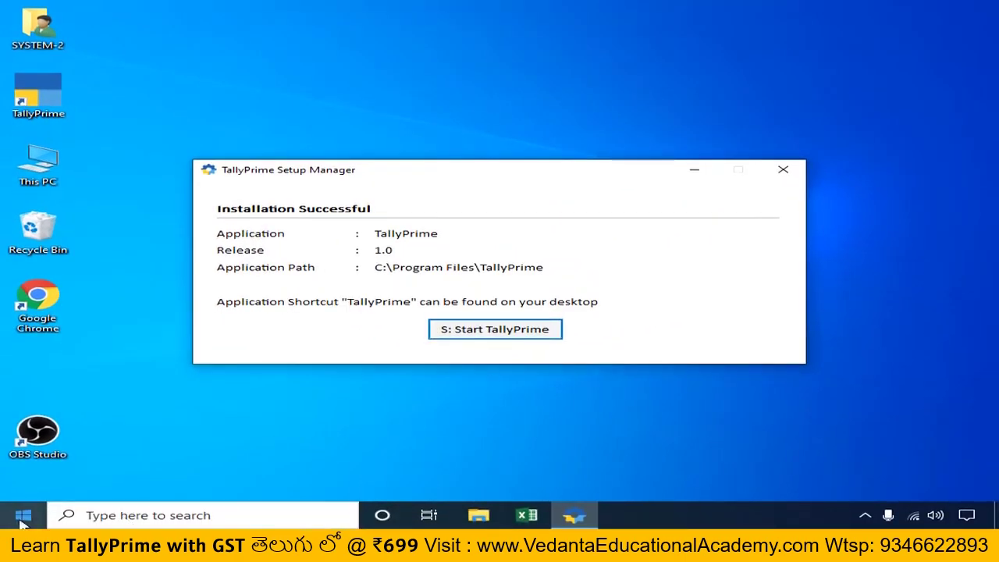
# - Confirm TallyPrime appears in the Start menu's recently added apps, then launch TallyPrime
pyautogui.click(24, 515)
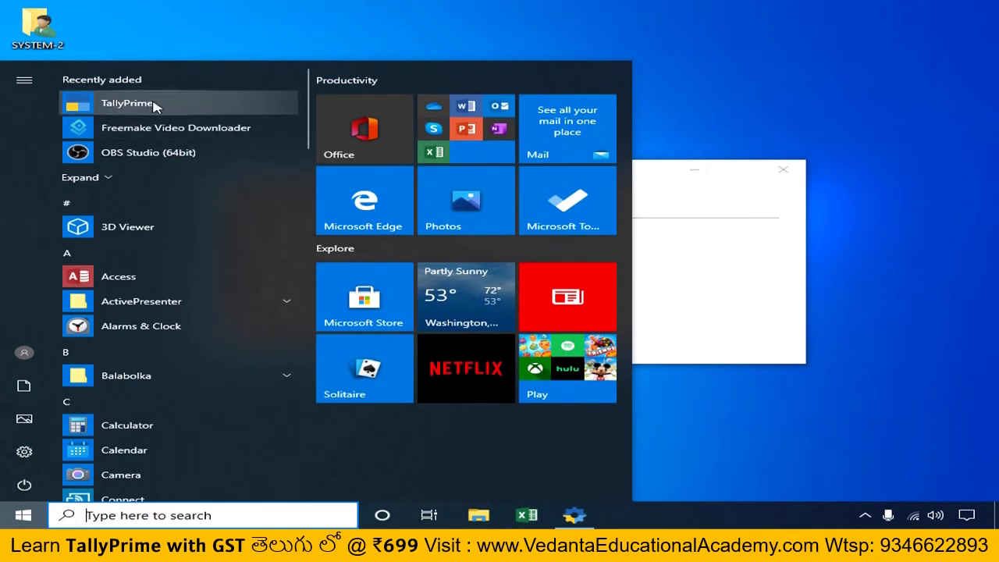
pyautogui.click(123, 102)
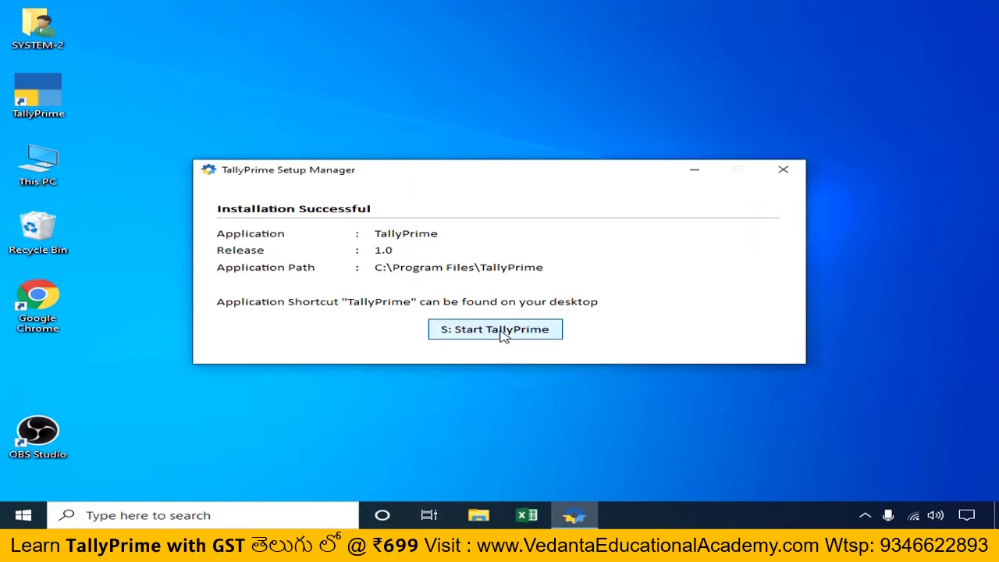
pyautogui.click(502, 330)
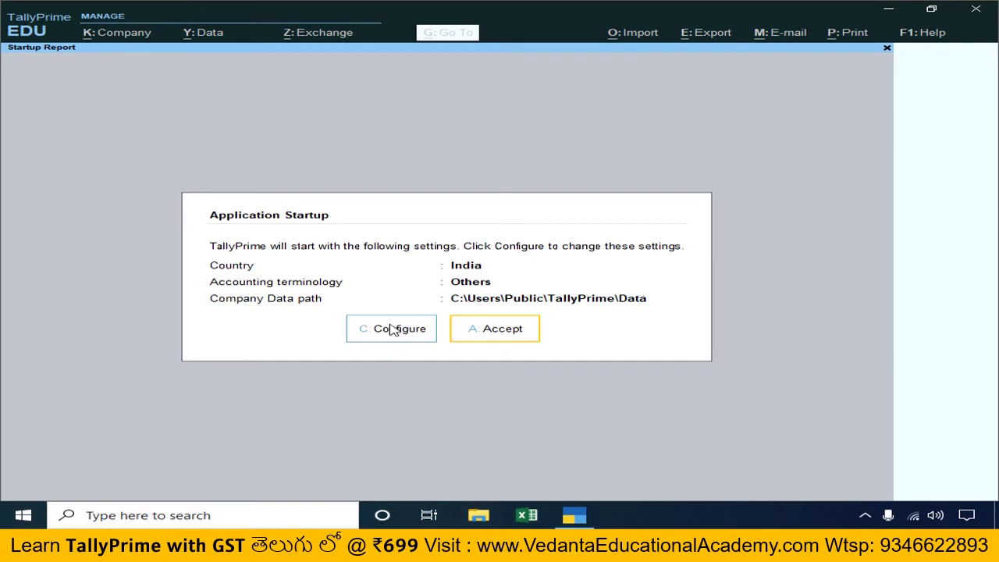
# - Browse to This PC in File Explorer and open Local Disk (E:) to view its folders
pyautogui.click(481, 520)
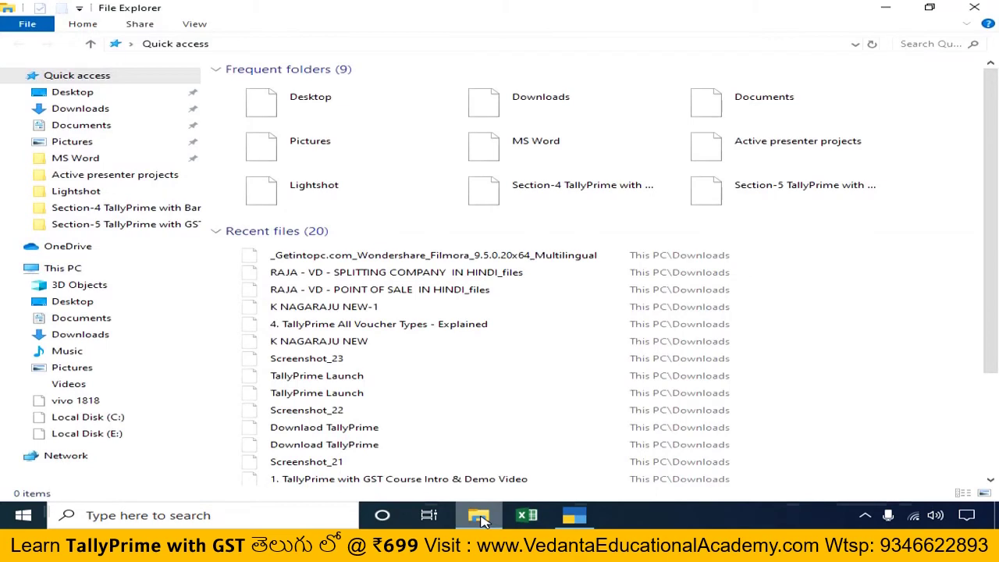
pyautogui.click(117, 284)
pyautogui.click(116, 271)
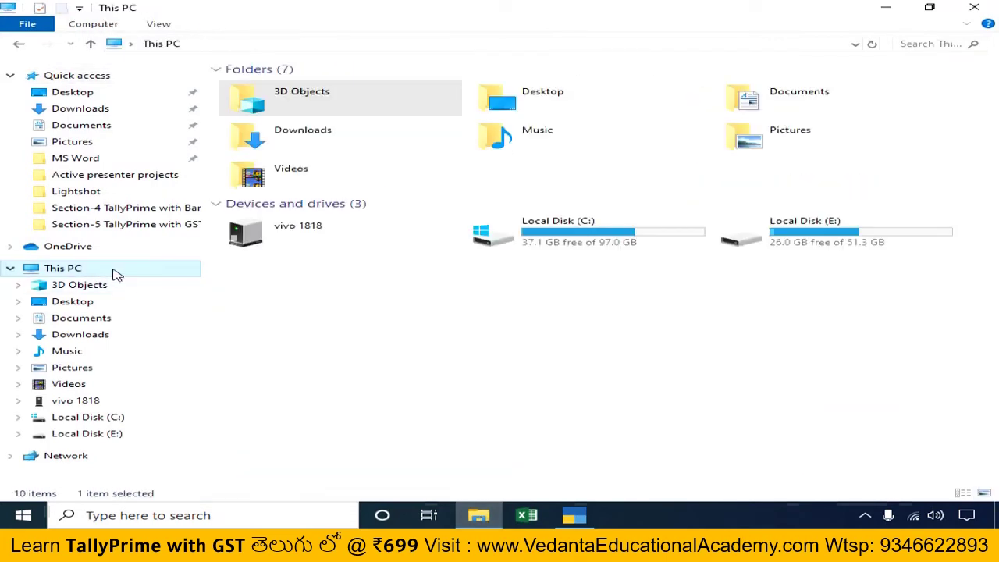
pyautogui.moveTo(808, 242)
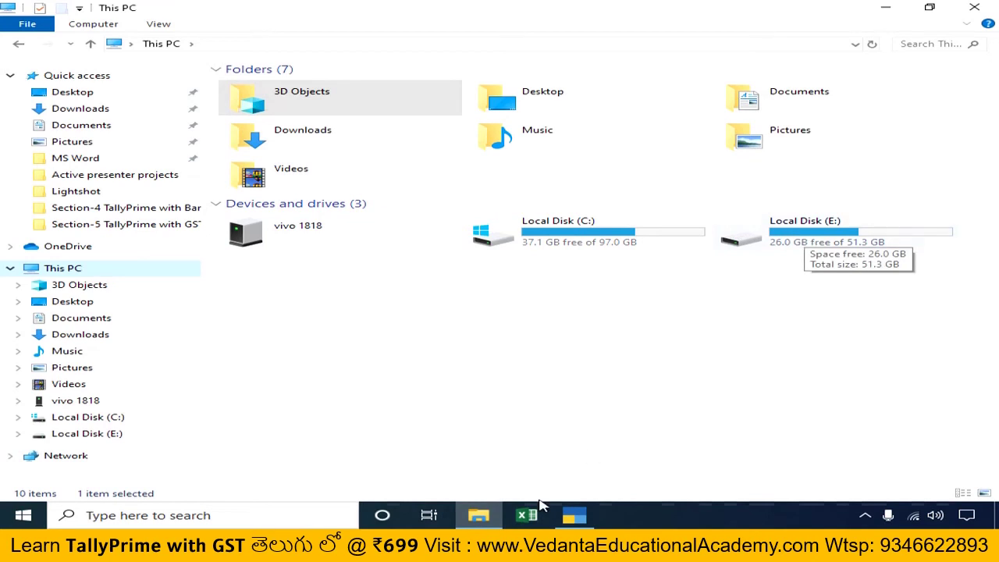
pyautogui.click(574, 515)
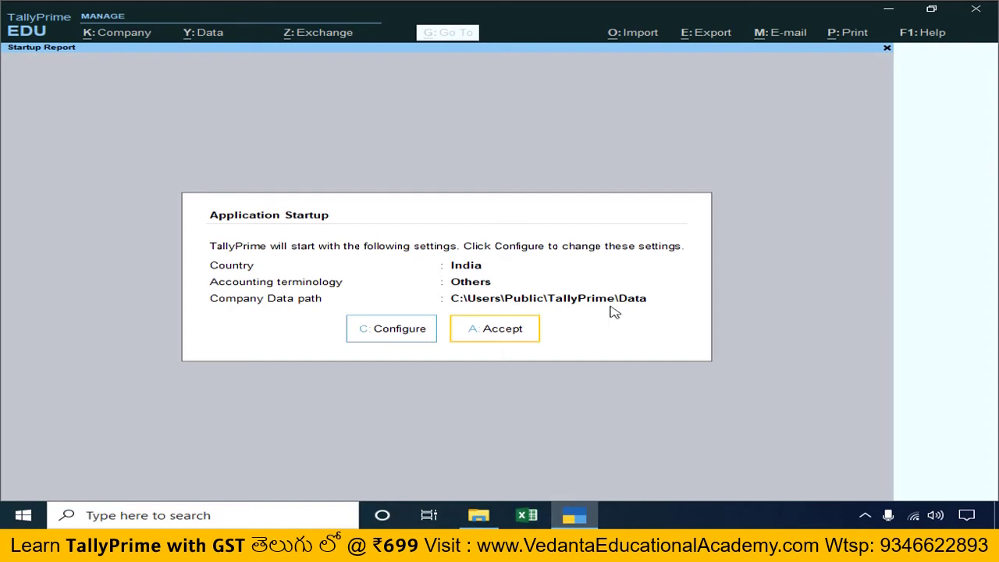
pyautogui.click(479, 515)
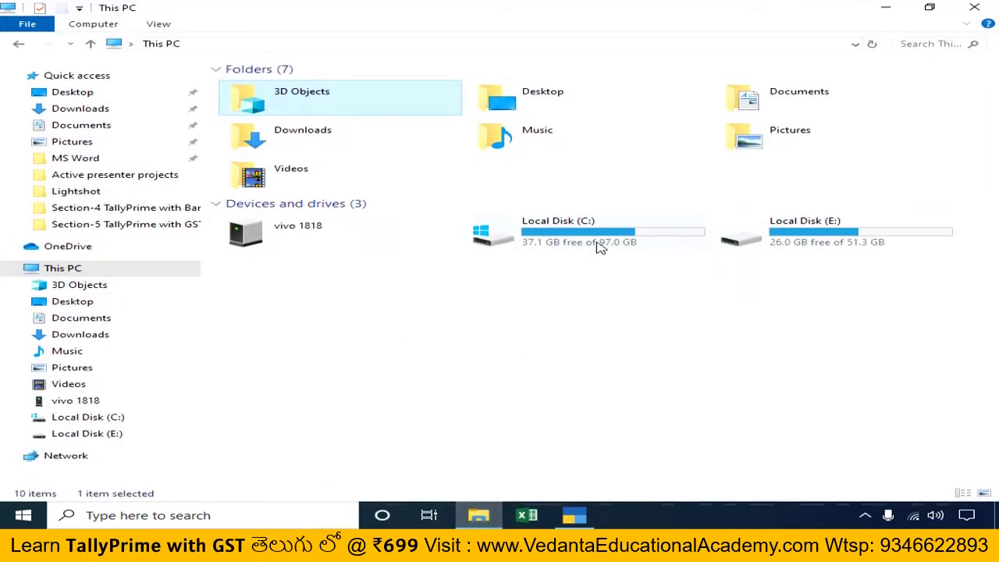
pyautogui.doubleClick(817, 224)
# - Create a new folder named 'TappyPrime Data Folder' on the E: drive
pyautogui.rightClick(741, 266)
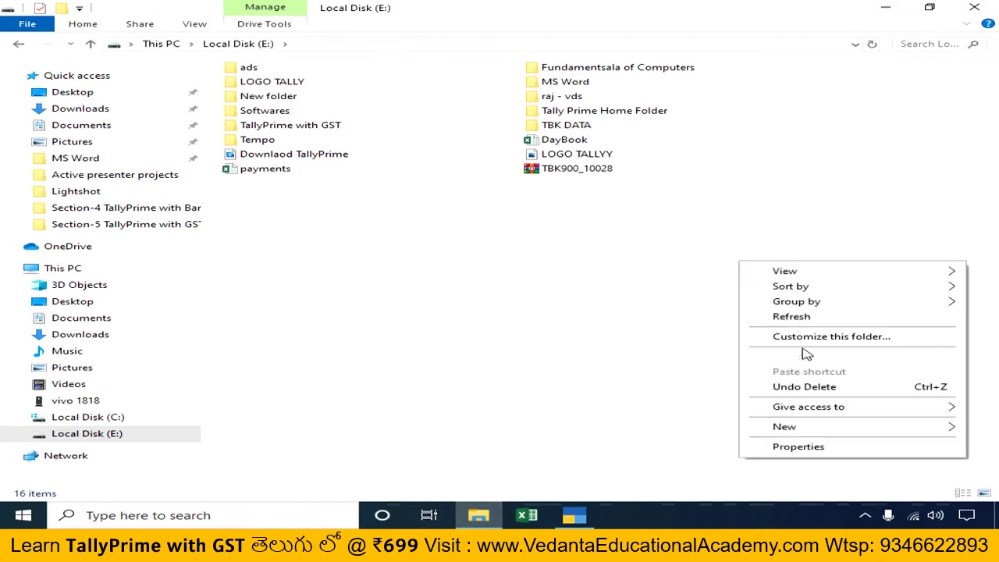
pyautogui.moveTo(808, 432)
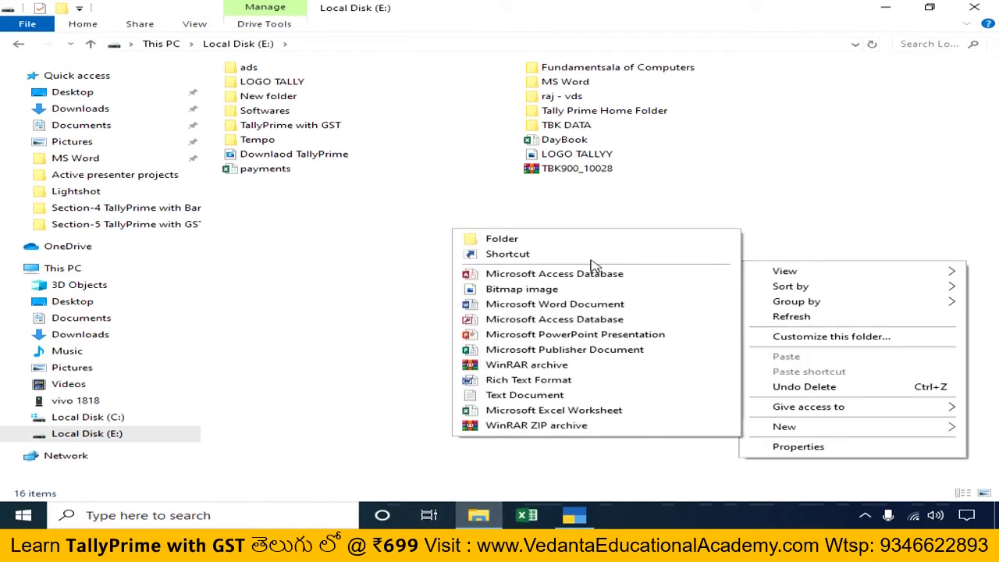
pyautogui.click(575, 241)
pyautogui.write('TappyPri')
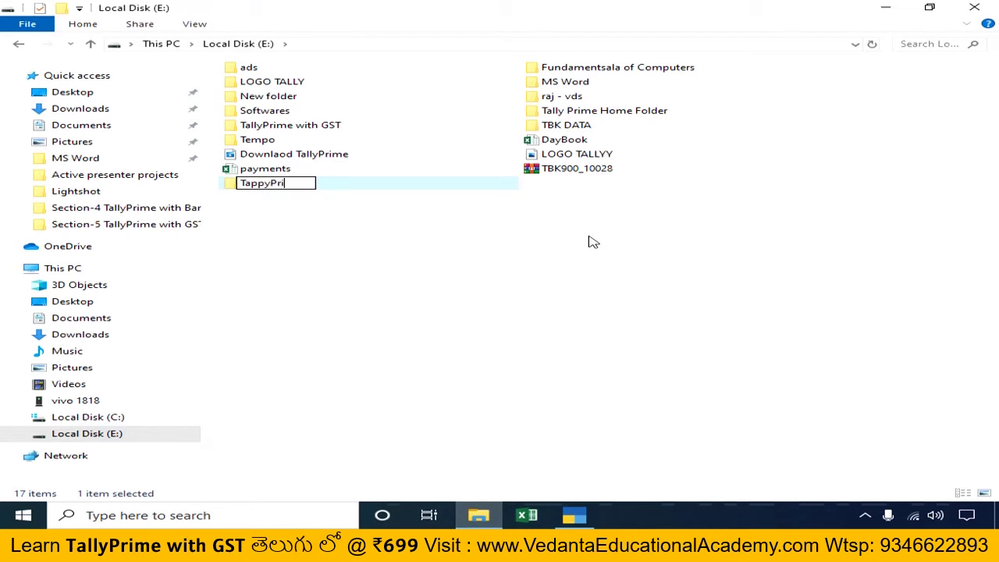
pyautogui.write('me Data Folder')
pyautogui.press('Return')
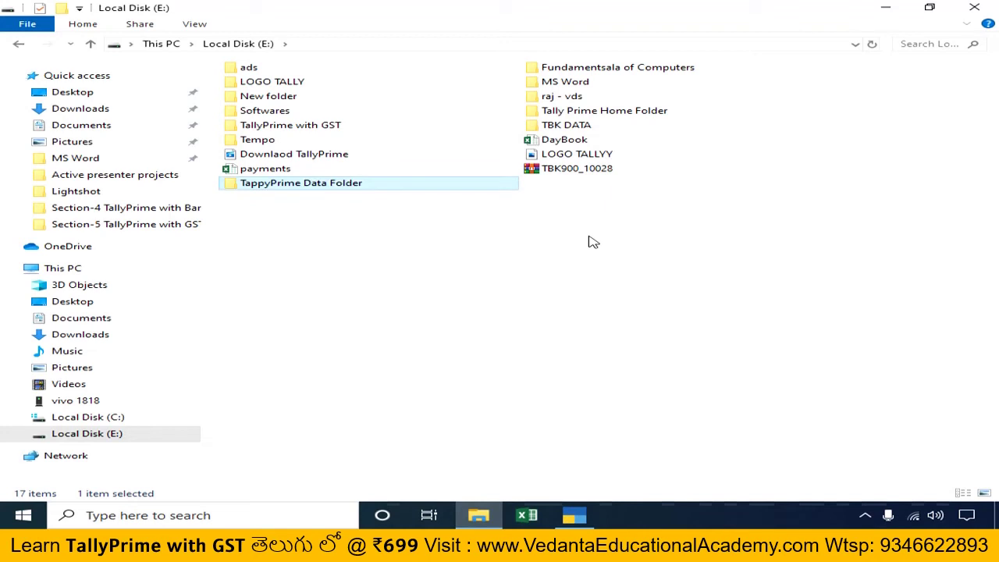
# - Check the new folder is empty, close Explorer, and open TallyPrime's Startup Configuration
pyautogui.doubleClick(471, 187)
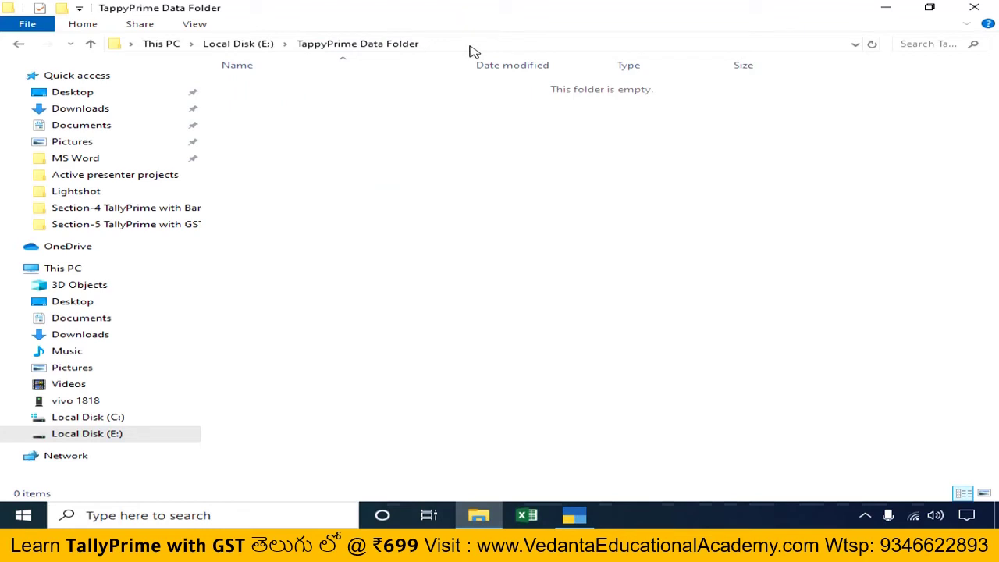
pyautogui.click(975, 7)
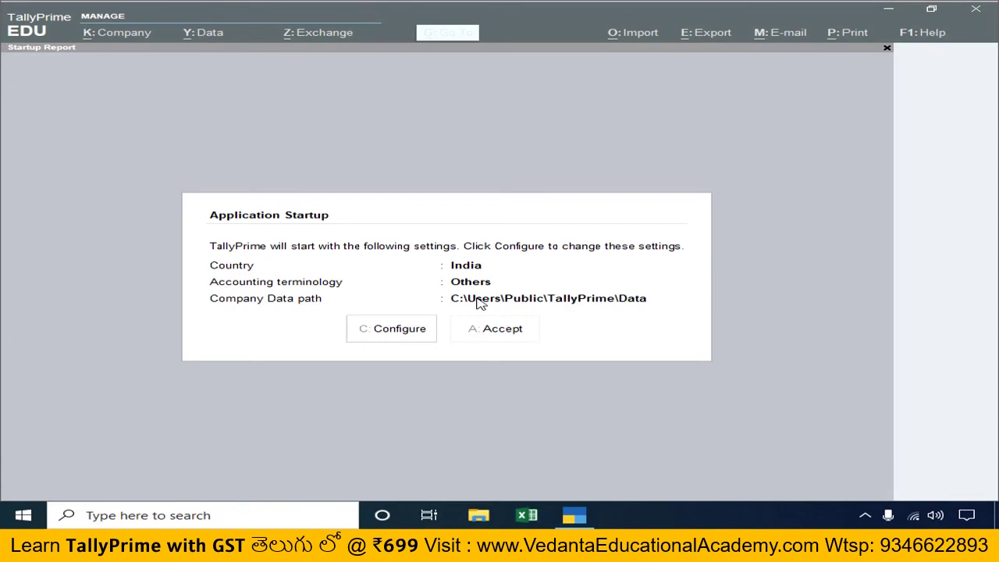
pyautogui.click(406, 336)
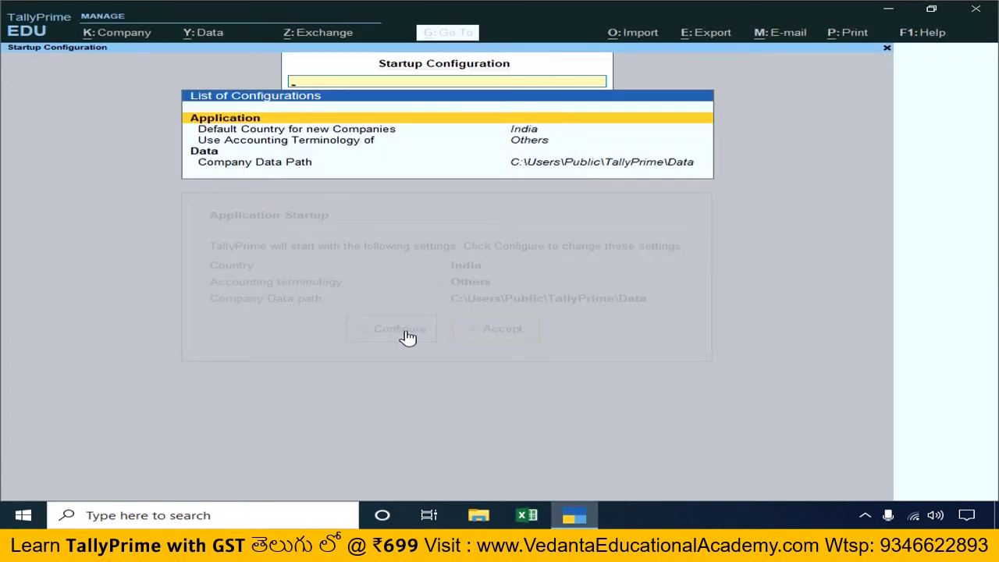
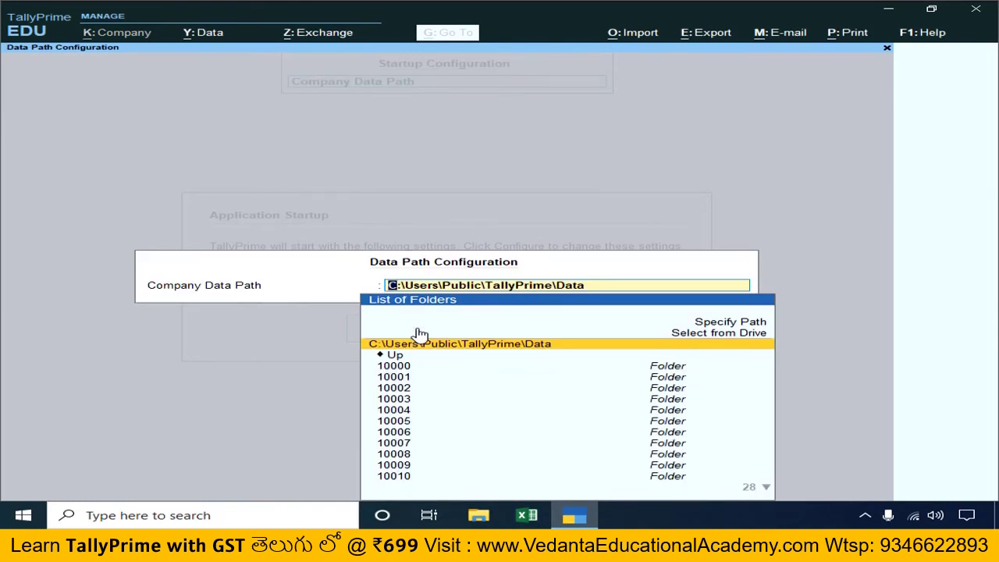
# - Type a trial path under Specify Path, erase it to leave the path blank, then switch to File Explorer
pyautogui.press('Up')
pyautogui.press('Up')
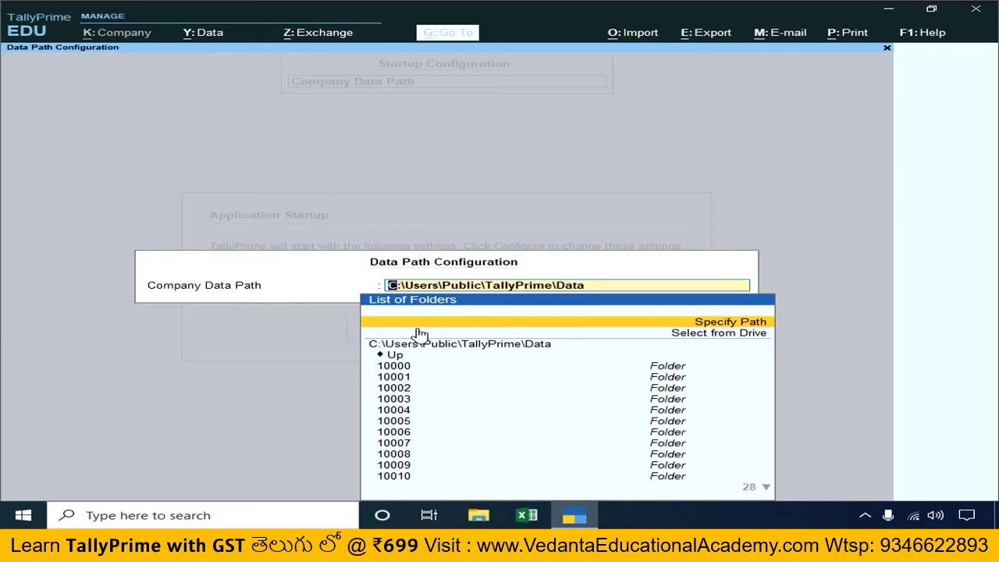
pyautogui.write('E:\\')
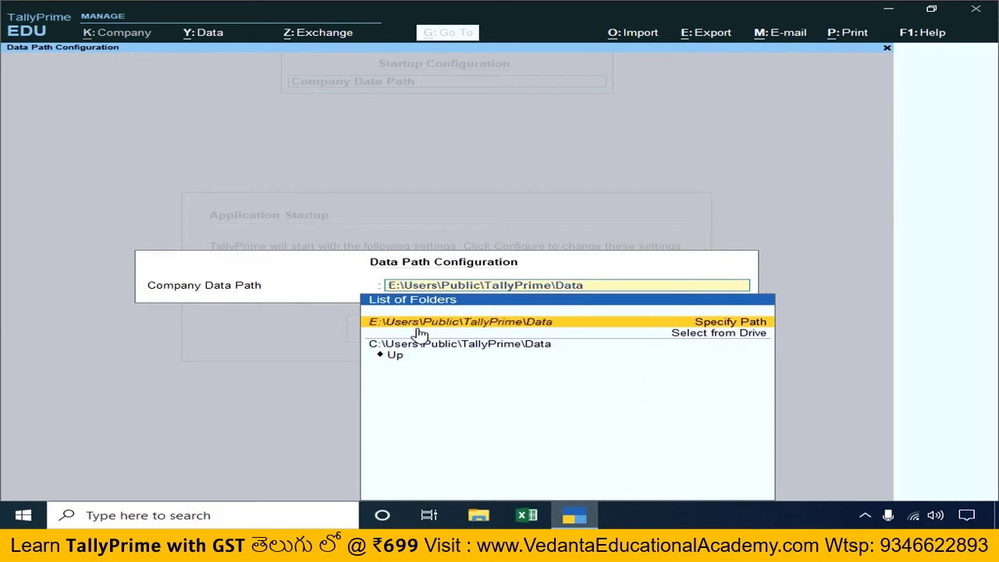
pyautogui.write('jhgdghddasdsas')
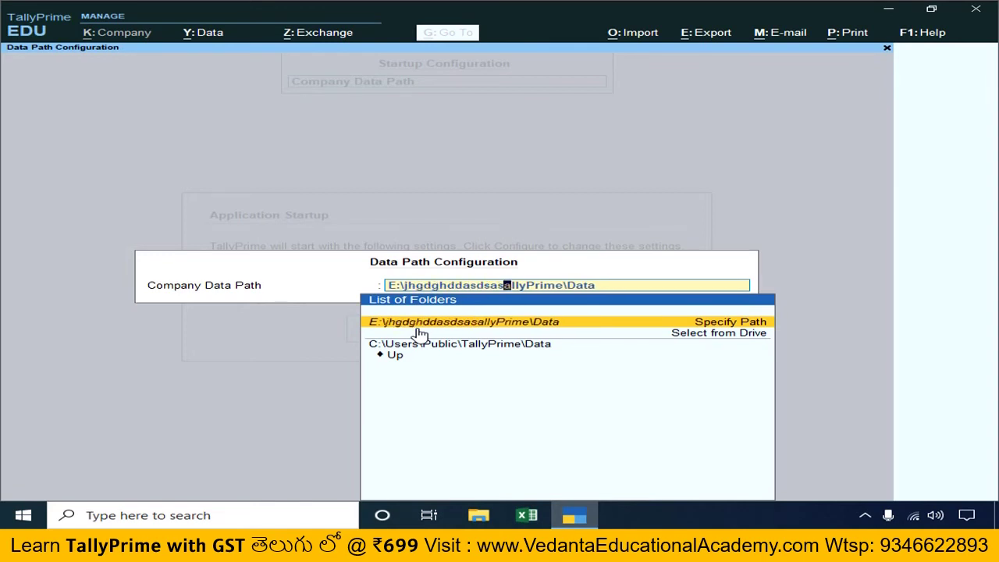
pyautogui.press('BackSpace')
pyautogui.press('BackSpace')
pyautogui.press('BackSpace')
pyautogui.press('BackSpace')
pyautogui.press('BackSpace')
pyautogui.press('BackSpace')
pyautogui.press('BackSpace')
pyautogui.press('BackSpace')
pyautogui.press('BackSpace')
pyautogui.press('BackSpace')
pyautogui.press('BackSpace')
pyautogui.press('BackSpace')
pyautogui.press('BackSpace')
pyautogui.press('BackSpace')
pyautogui.press('BackSpace')
pyautogui.press('BackSpace')
pyautogui.press('BackSpace')
pyautogui.press('BackSpace')
pyautogui.press('BackSpace')
pyautogui.press('BackSpace')
pyautogui.press('BackSpace')
pyautogui.press('BackSpace')
pyautogui.press('BackSpace')
pyautogui.press('BackSpace')
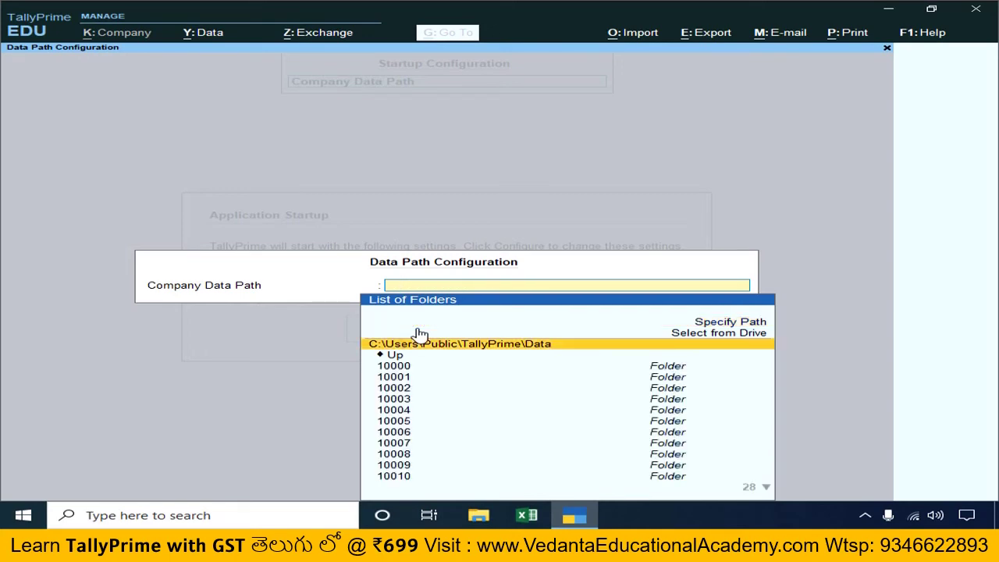
pyautogui.click(479, 515)
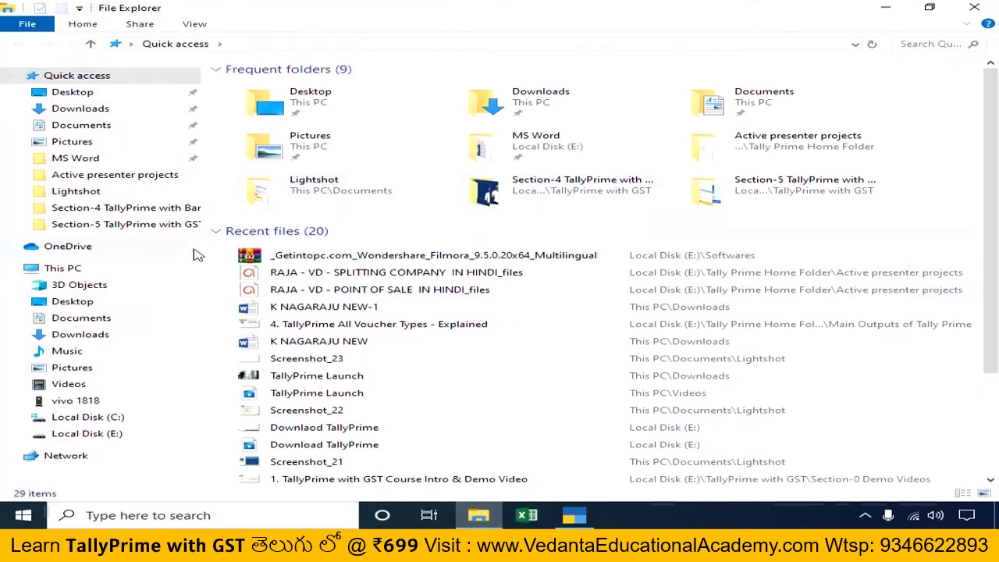
# - Find the empty TappyPrime Data Folder on Local Disk (E:), check its full path, then return to TallyPrime
pyautogui.click(101, 269)
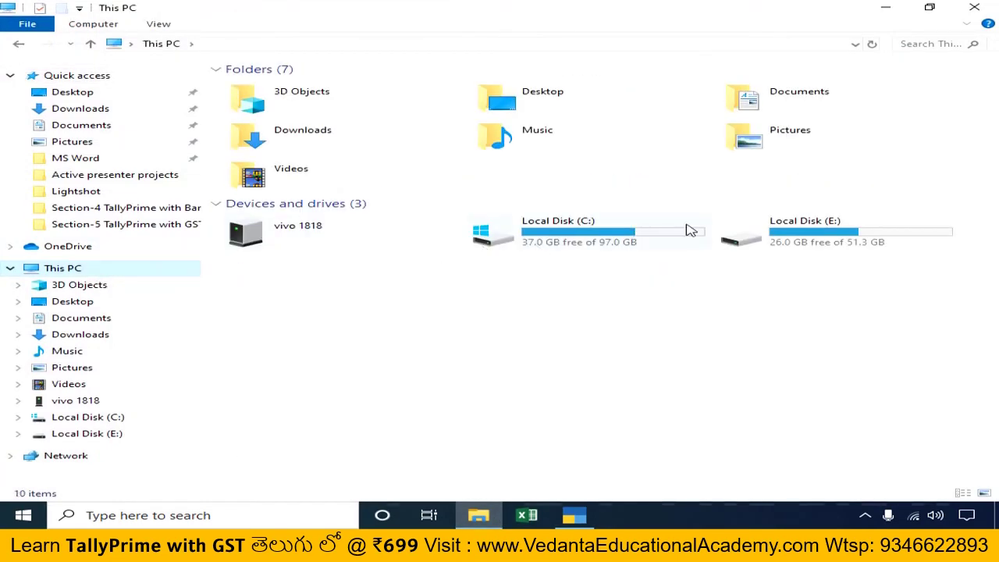
pyautogui.doubleClick(828, 230)
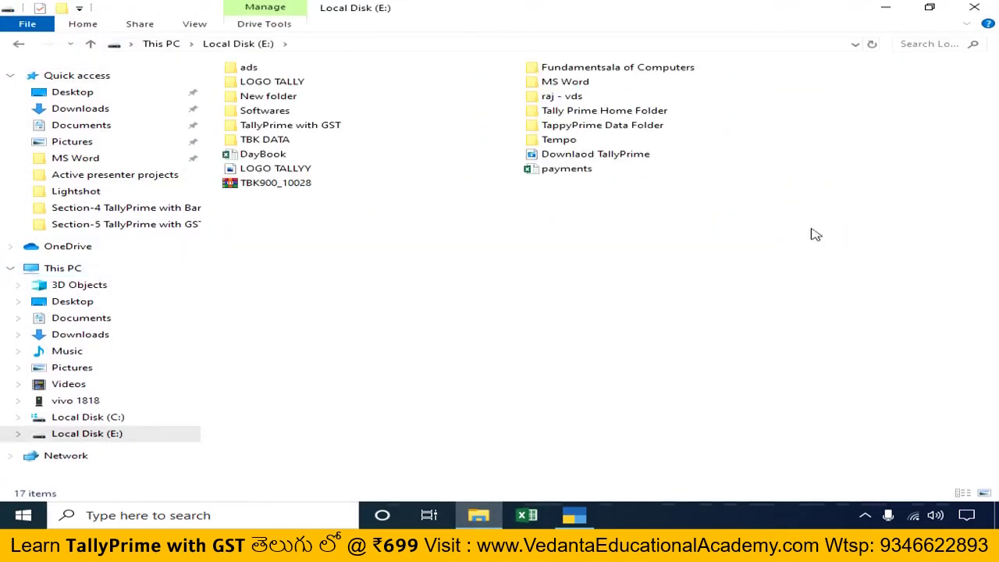
pyautogui.doubleClick(610, 127)
pyautogui.click(470, 44)
pyautogui.click(470, 44)
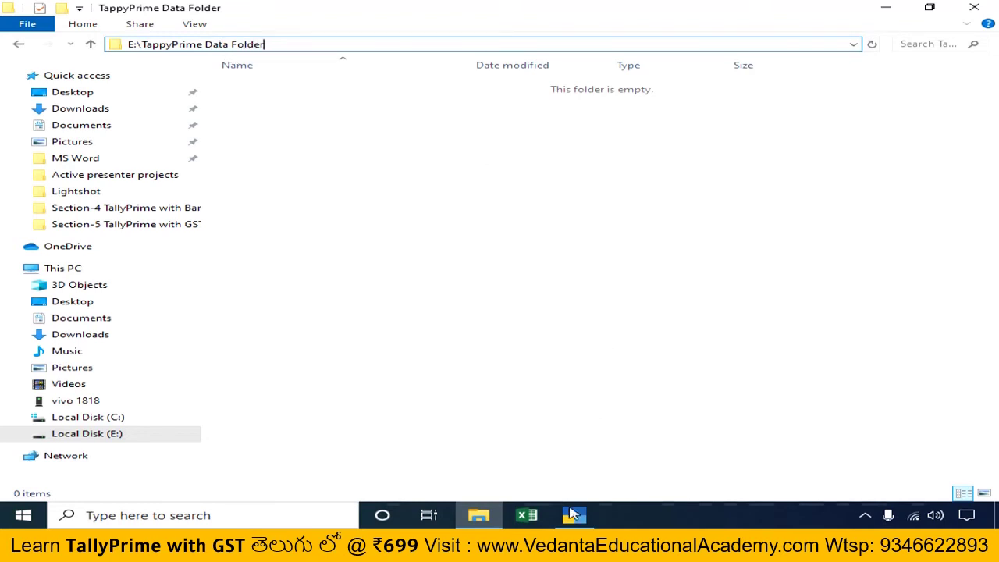
pyautogui.click(574, 515)
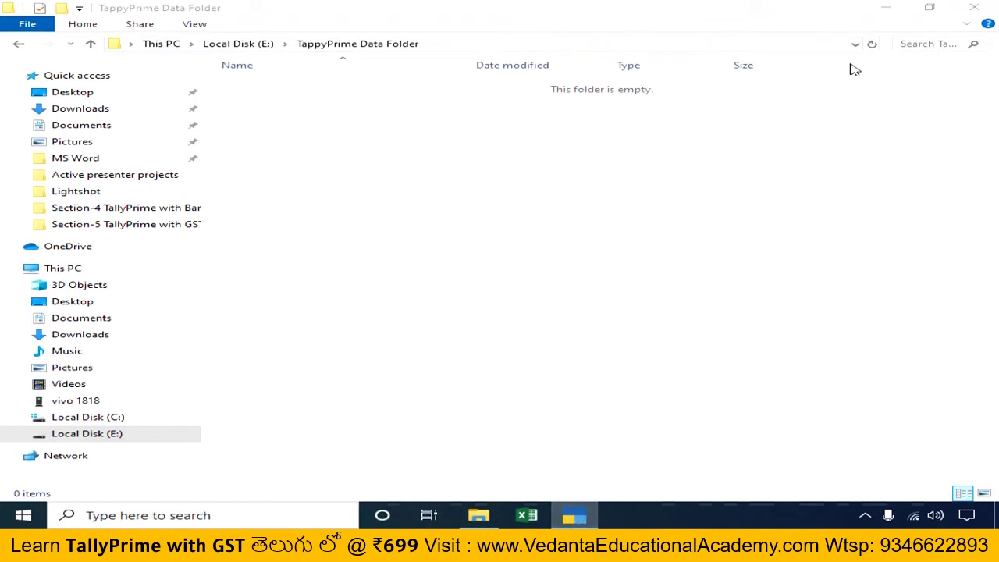
pyautogui.click(885, 8)
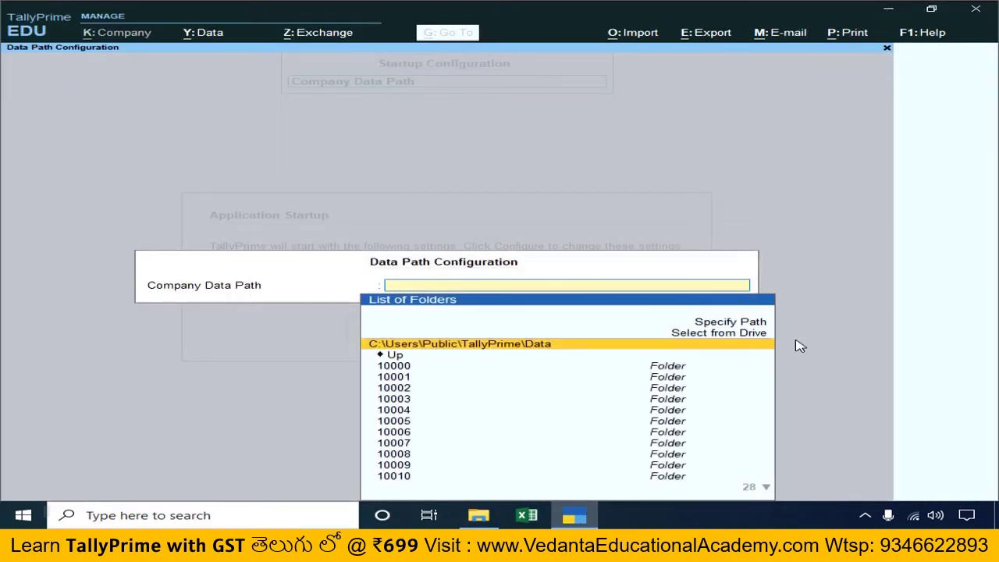
# - Browse with Select from Drive to E:\TappyPrime Data Folder and accept it as the data path
pyautogui.press('Up')
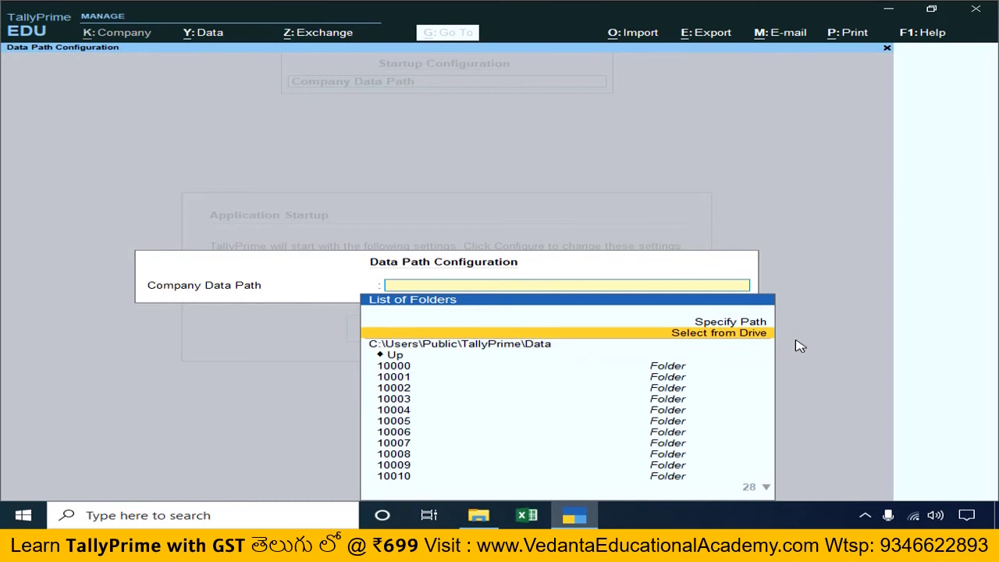
pyautogui.press('Return')
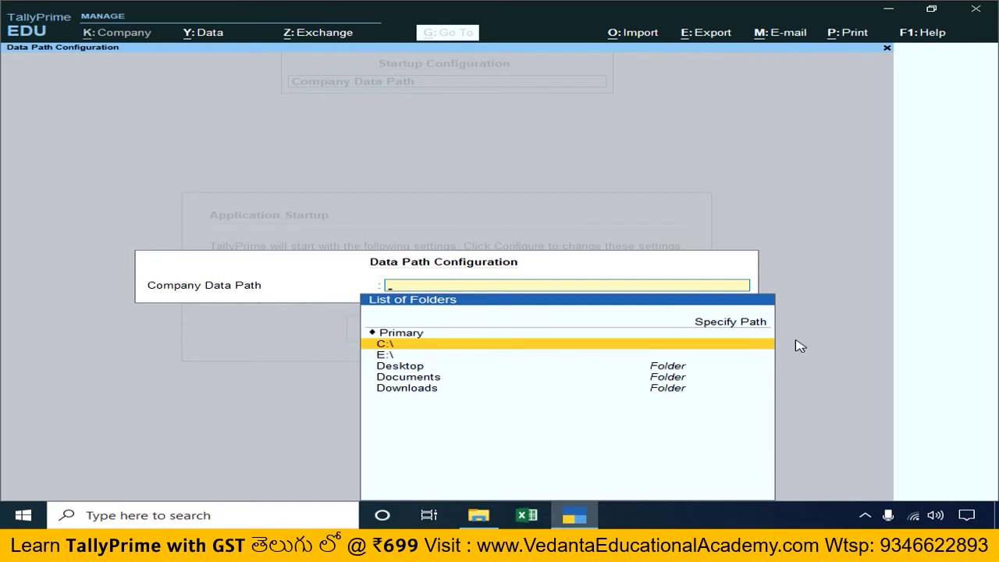
pyautogui.press('Down')
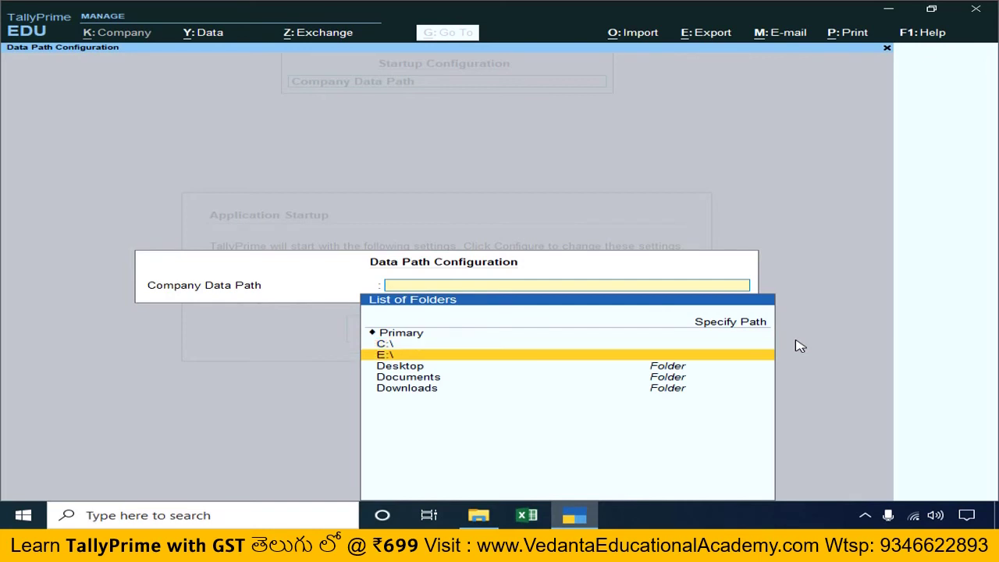
pyautogui.press('Return')
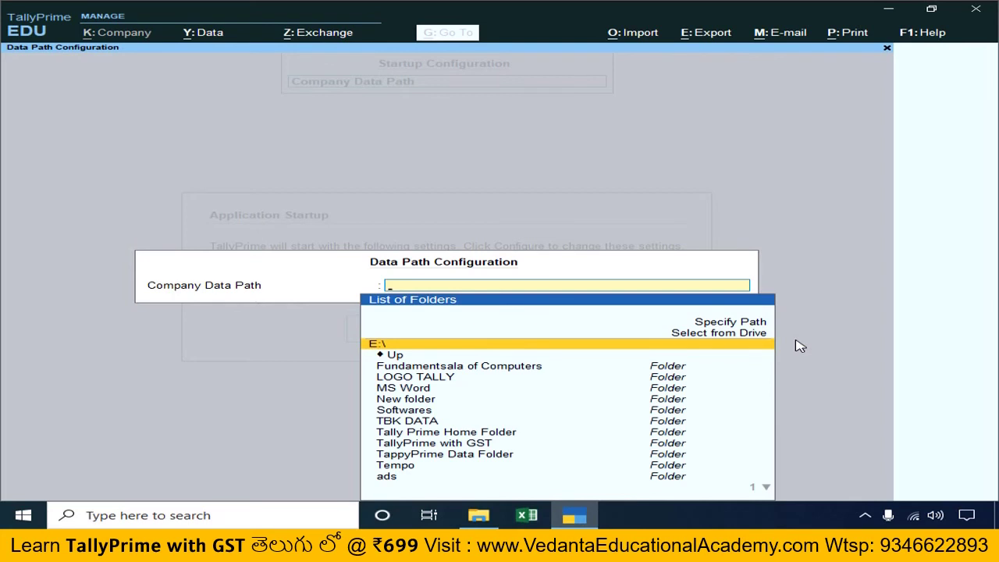
pyautogui.press('Down')
pyautogui.press('Down')
pyautogui.press('Down')
pyautogui.press('Down')
pyautogui.press('Down')
pyautogui.press('Down')
pyautogui.press('Down')
pyautogui.press('Down')
pyautogui.press('Down')
pyautogui.press('Down')
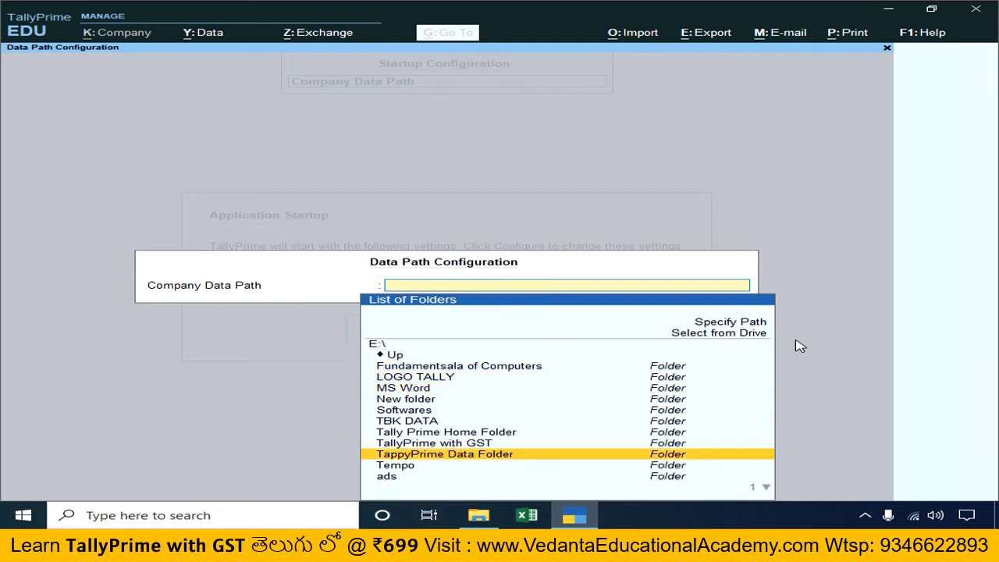
pyautogui.press('Return')
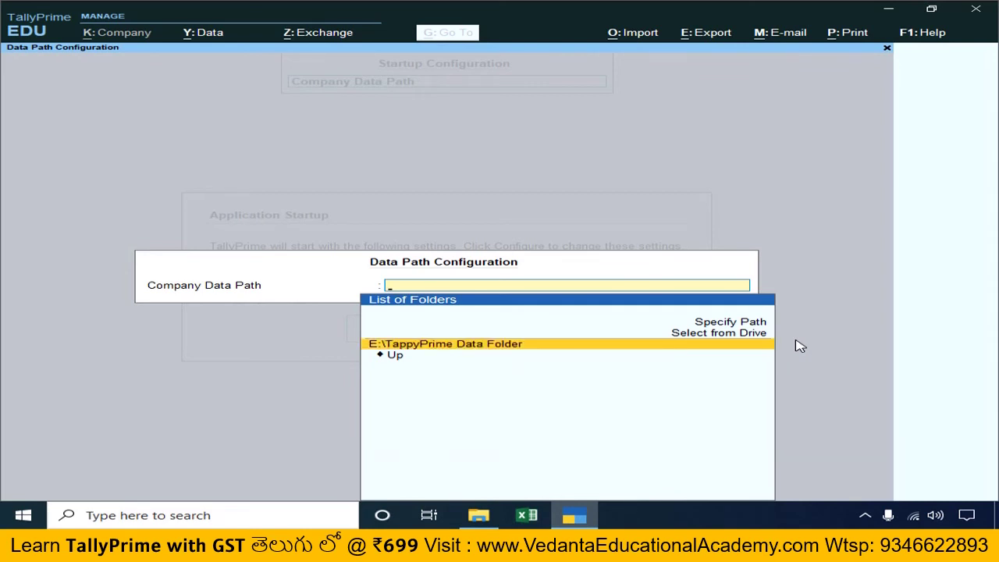
pyautogui.press('Return')
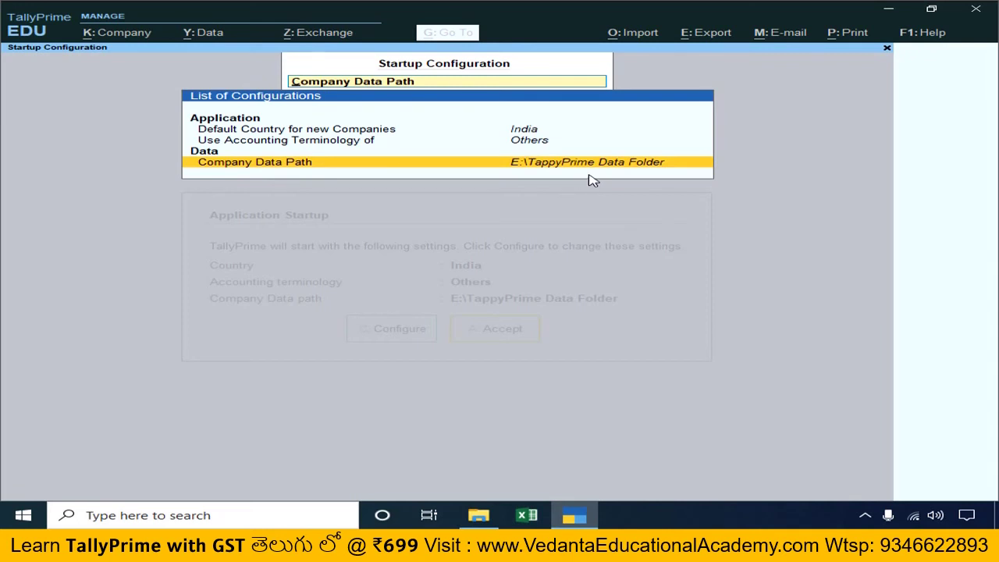
# - Save the startup configuration with Ctrl+A and accept the Application Startup settings
pyautogui.hotkey('ctrl', 'a')
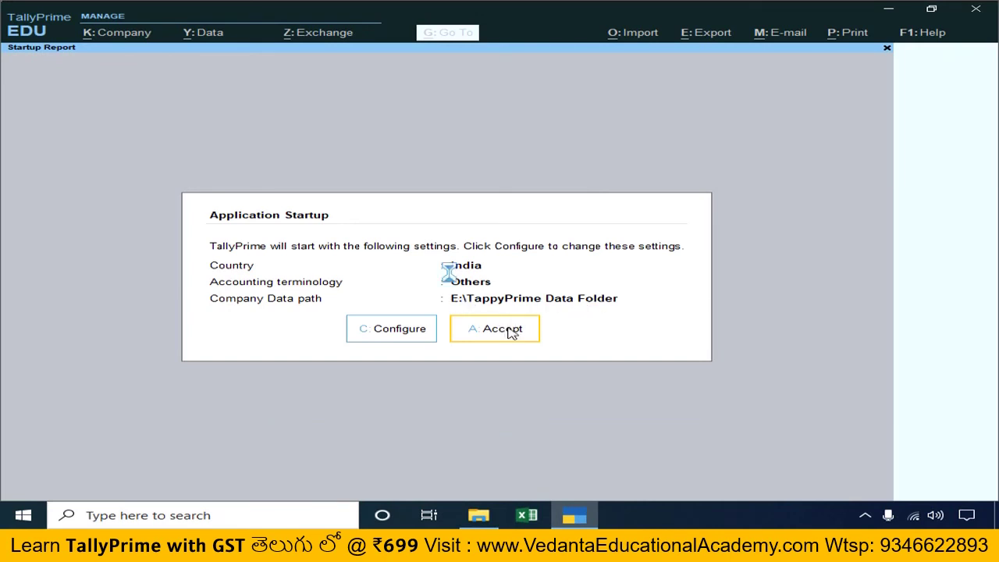
pyautogui.click(512, 331)
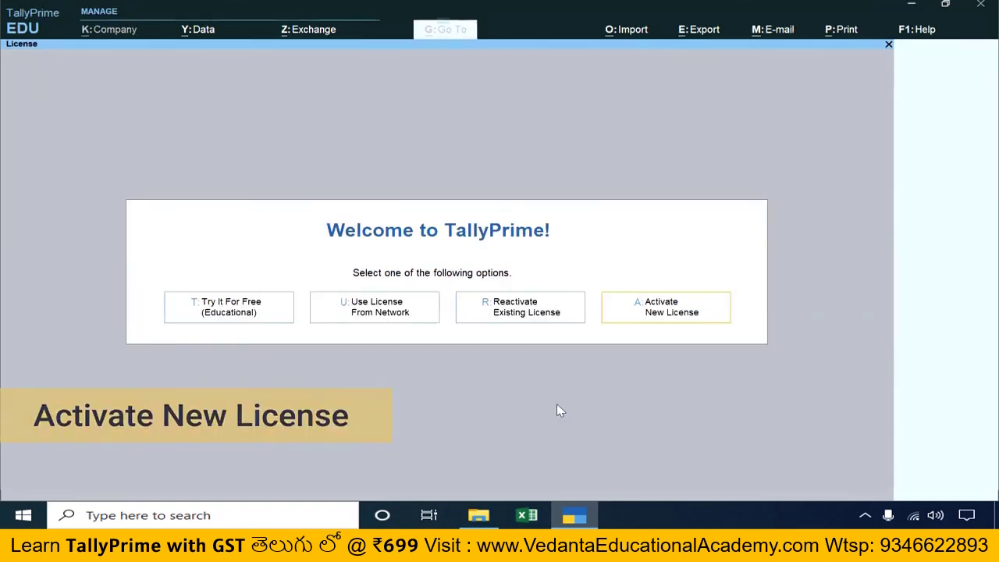
pyautogui.press('Return')
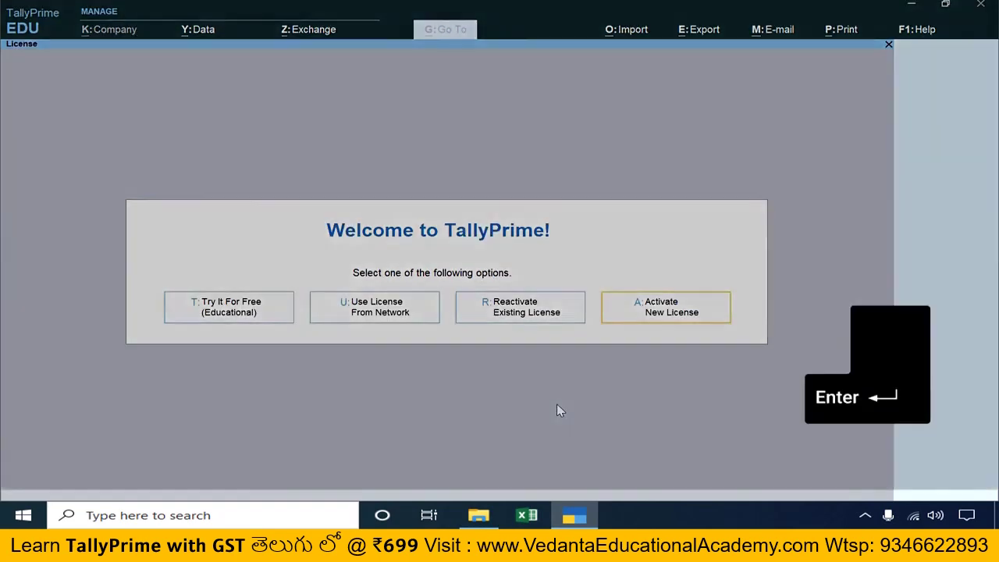
pyautogui.press('Return')
pyautogui.press('Return')
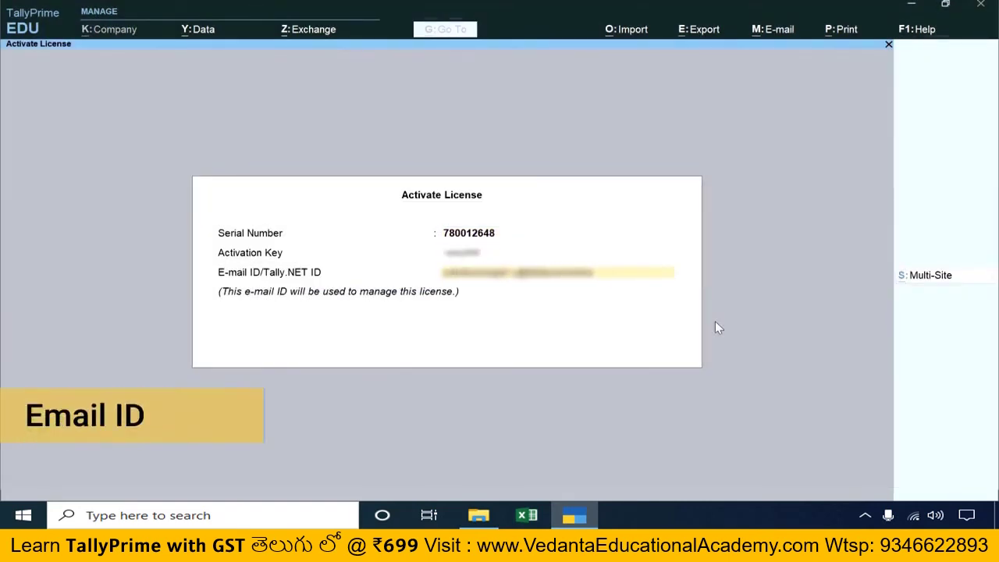
pyautogui.press('Return')
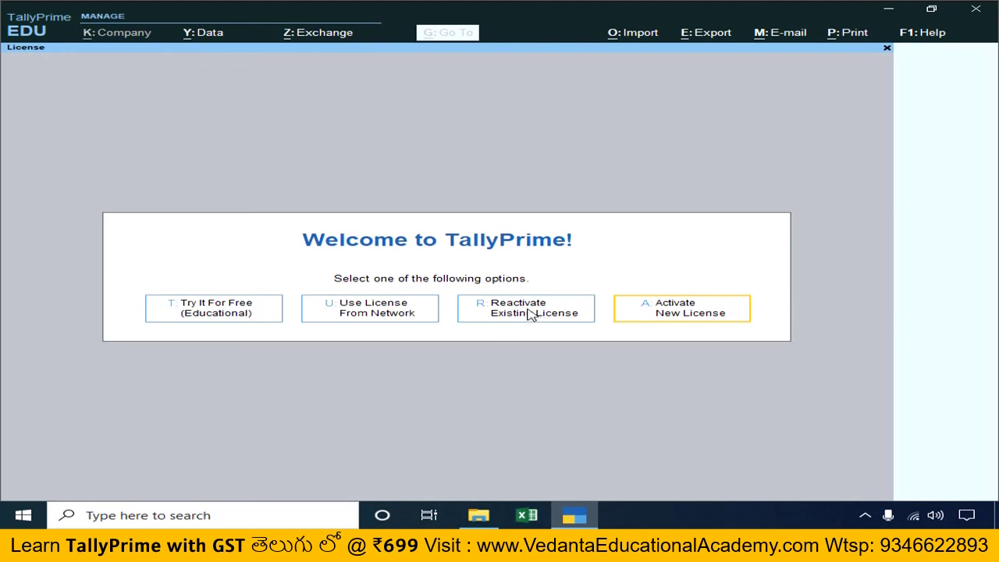
# - Glance at Reactivate Existing License, back out, then choose Try It For Free (Educational)
pyautogui.click(528, 313)
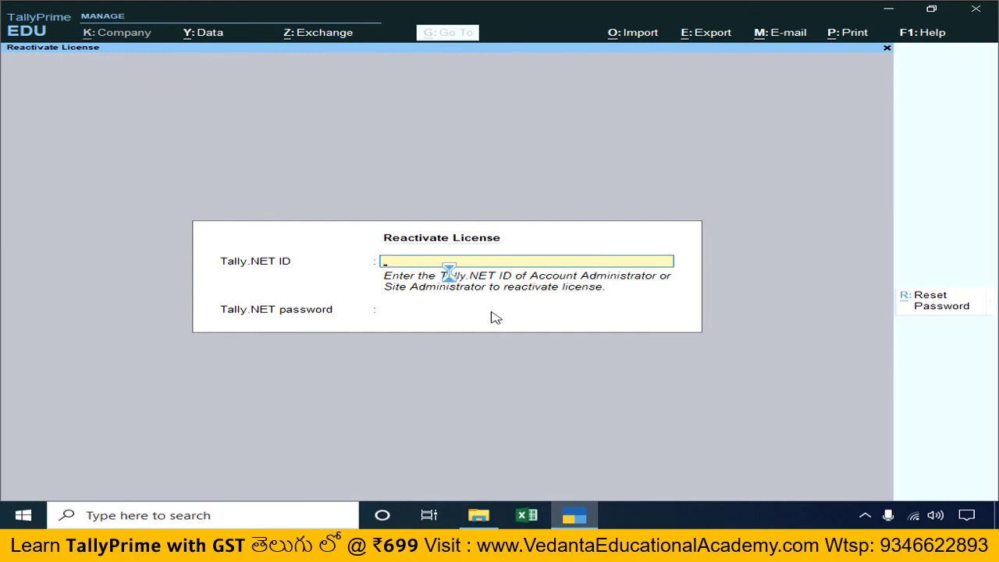
pyautogui.press('Escape')
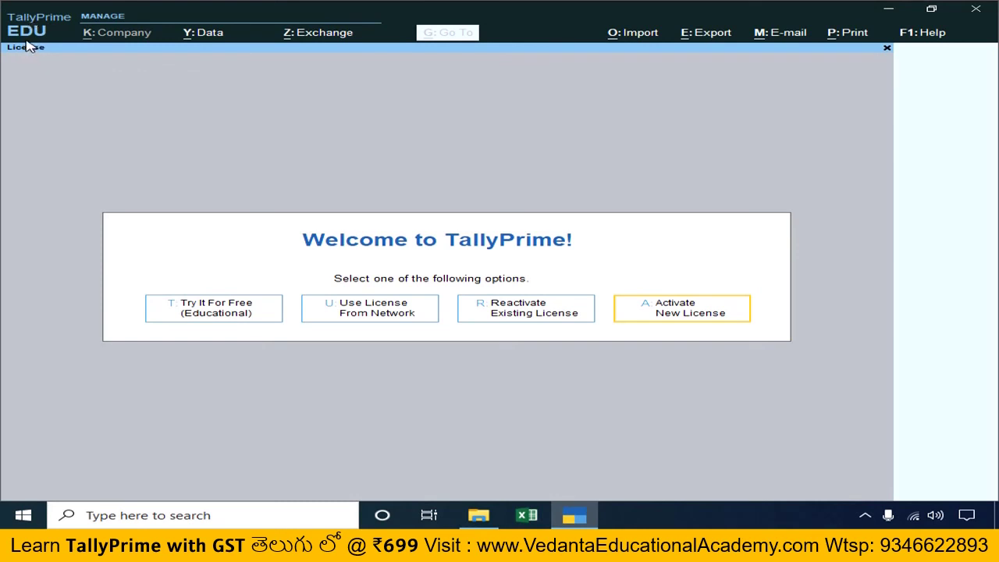
pyautogui.click(231, 313)
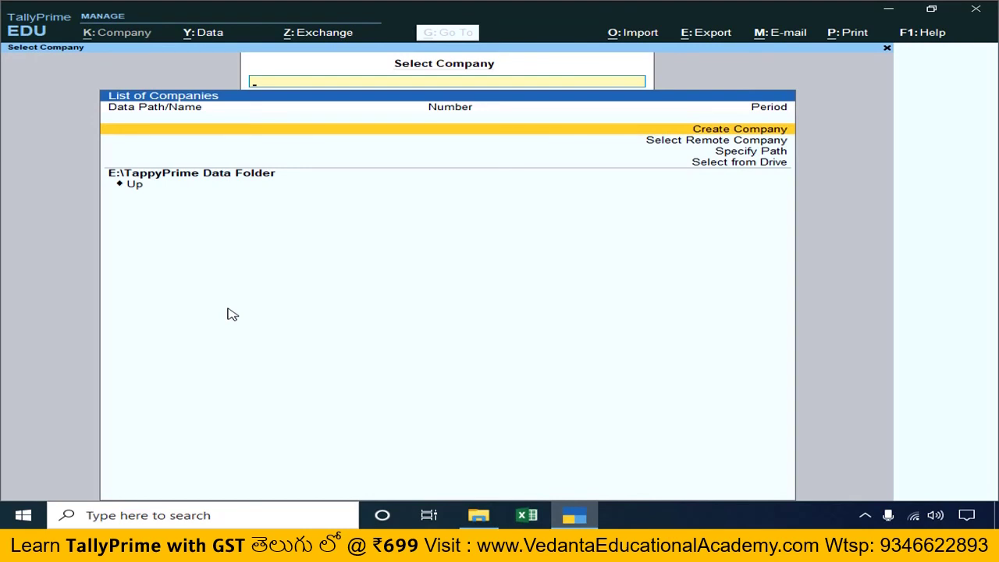